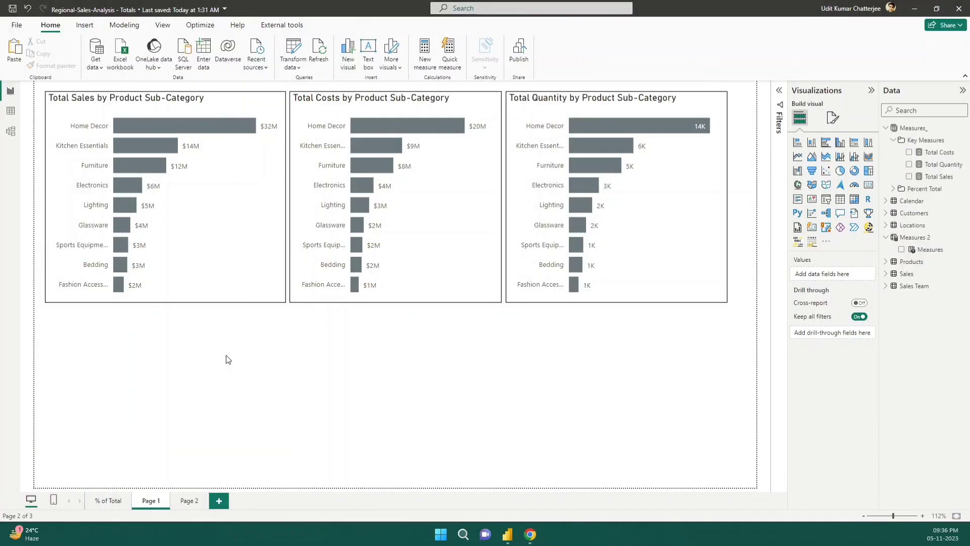
- Check the measure behind the Total Sales, Total Costs and Total Quantity charts, then go to Page 2
click(219, 200)
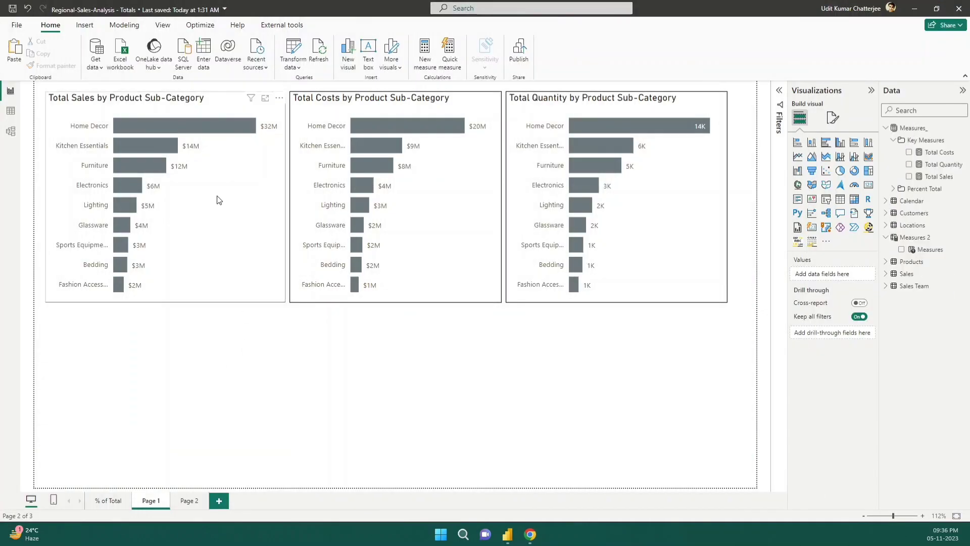
click(291, 272)
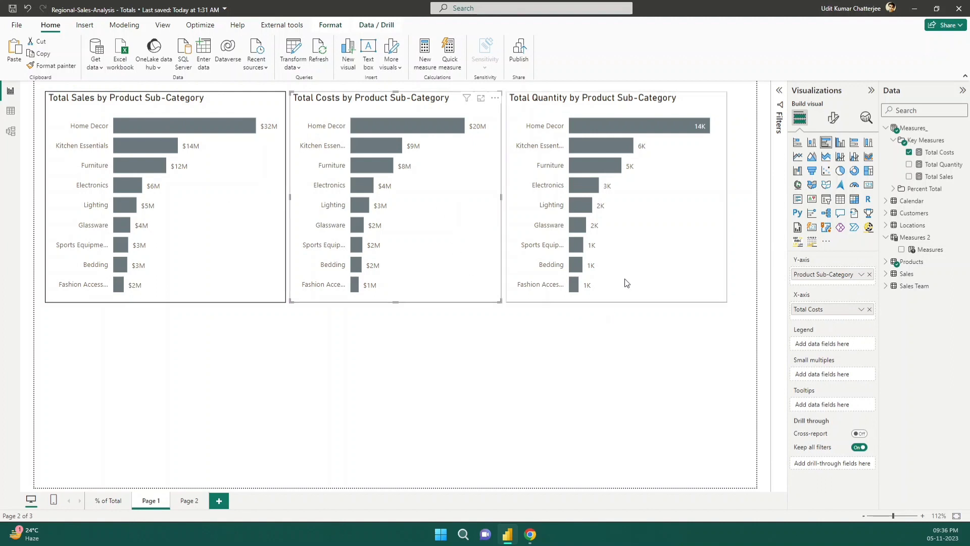
click(656, 240)
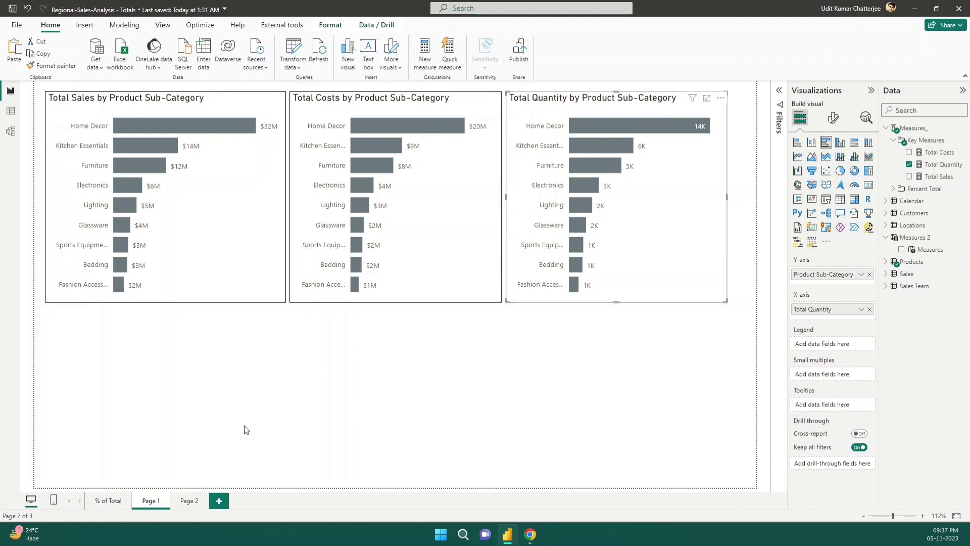
click(188, 501)
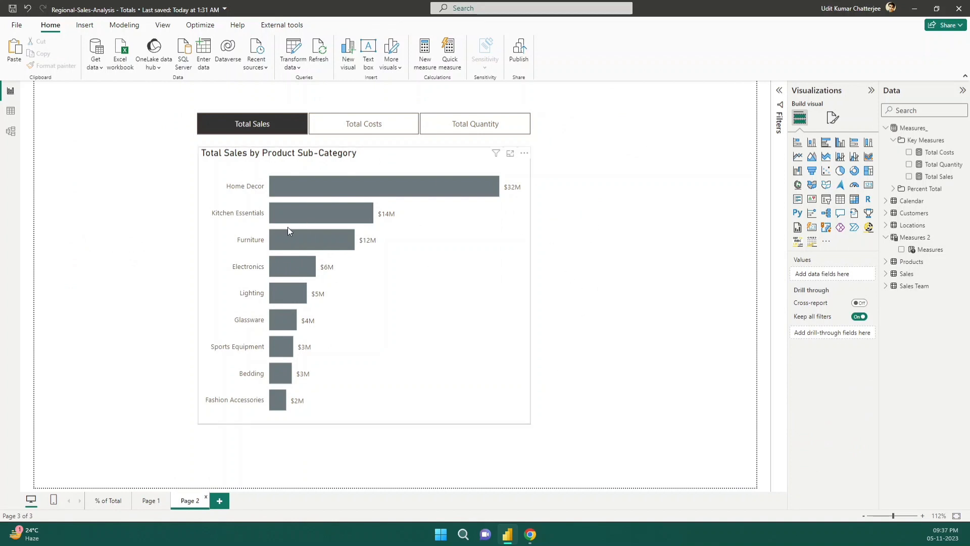
- Switch Page 2's chart to Total Costs, Total Quantity, then Total Costs, and open Model view
click(364, 126)
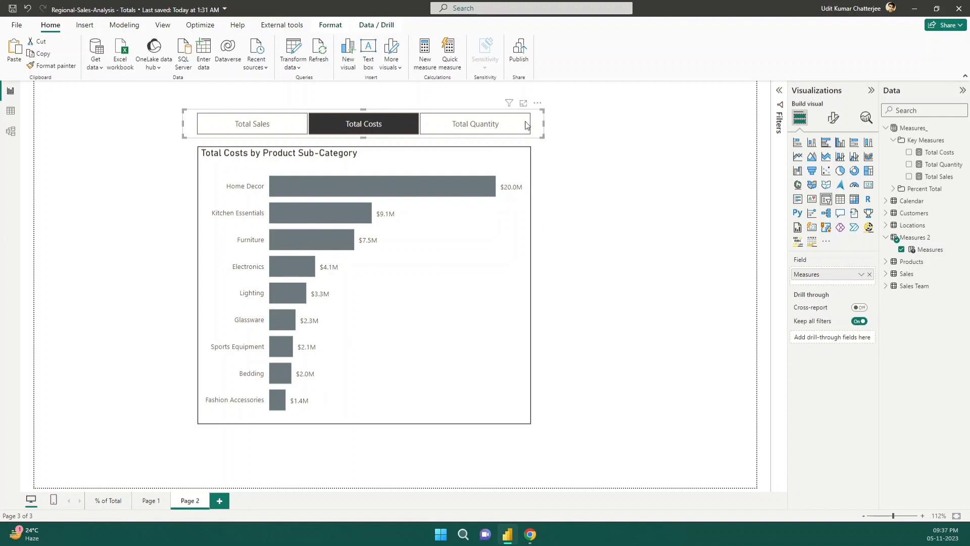
click(474, 126)
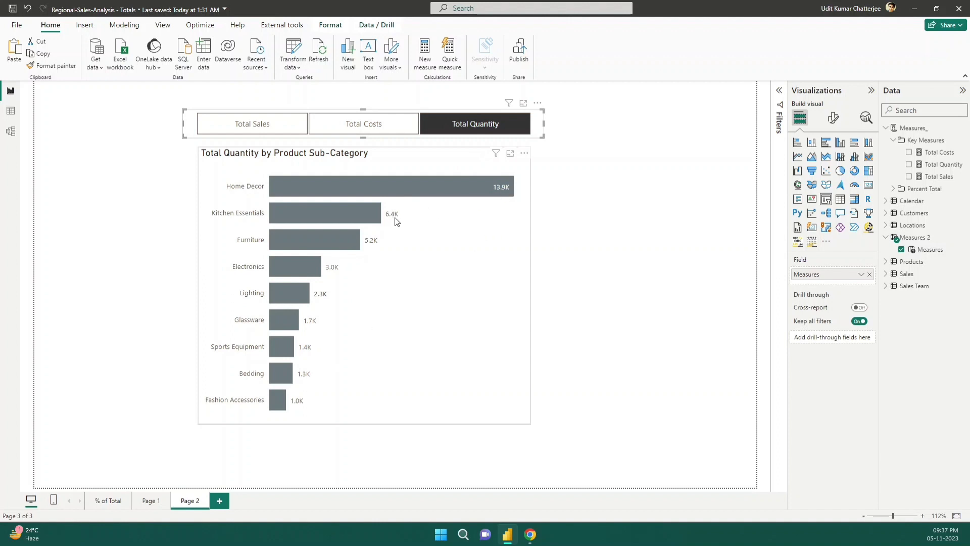
click(389, 131)
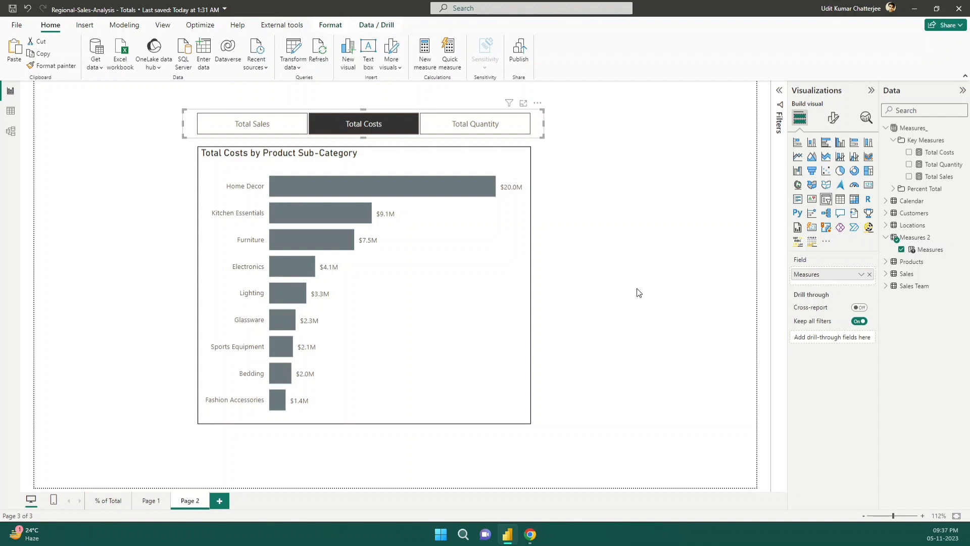
click(595, 321)
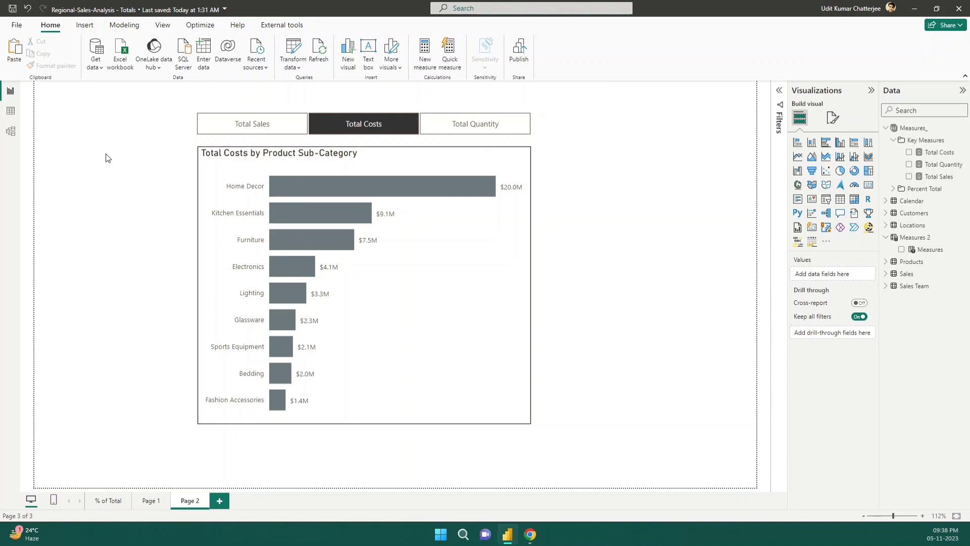
click(11, 131)
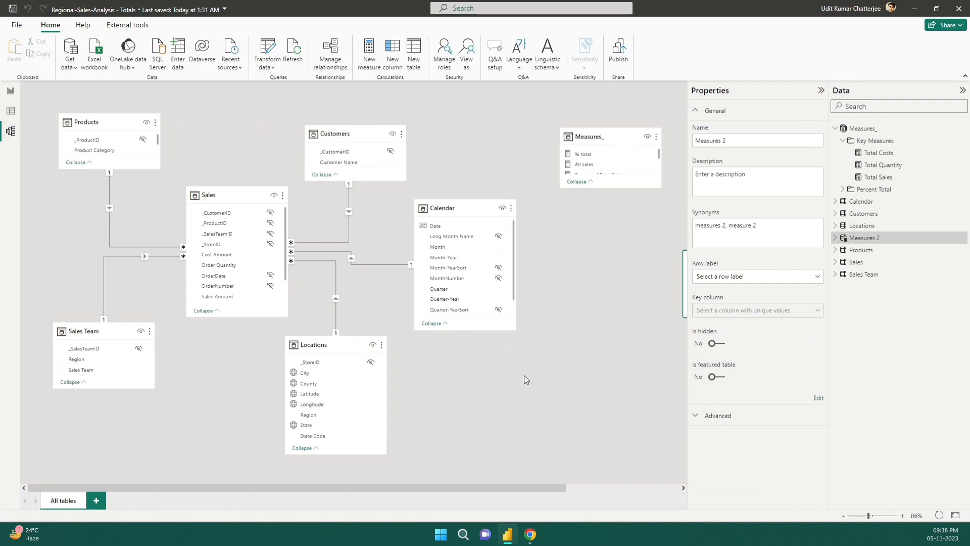
- Inspect the Sales, Products, Customers, Calendar, Locations, Sales Team and Measures_ tables, then return to Report view
click(220, 195)
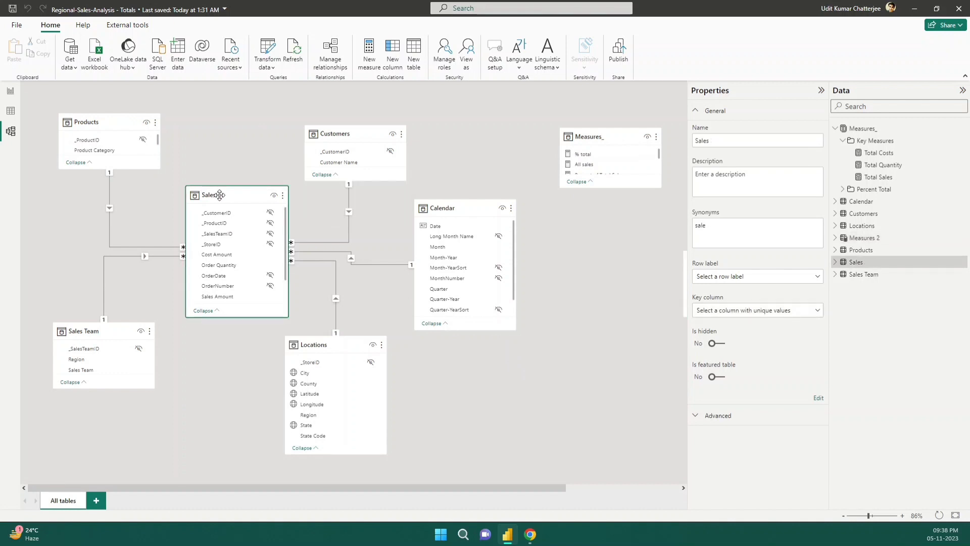
click(125, 126)
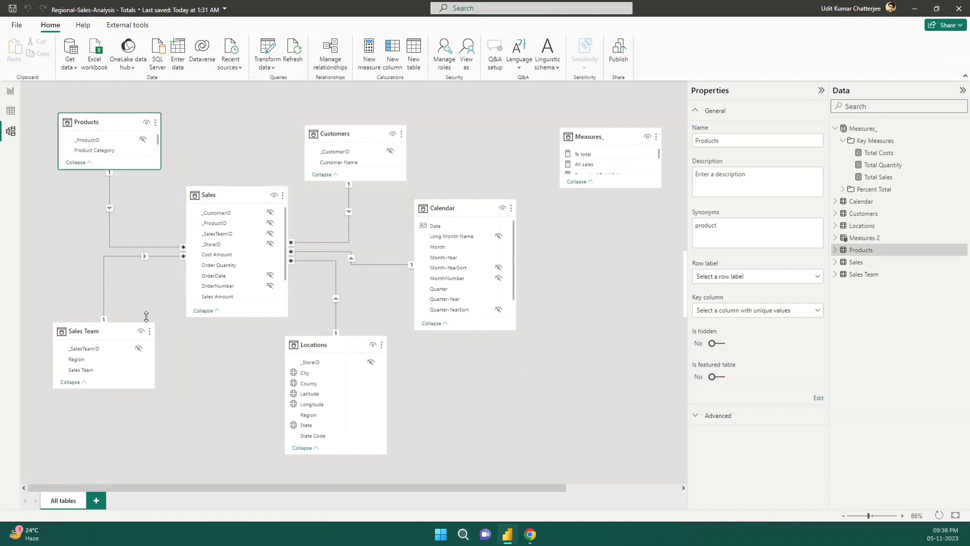
click(347, 136)
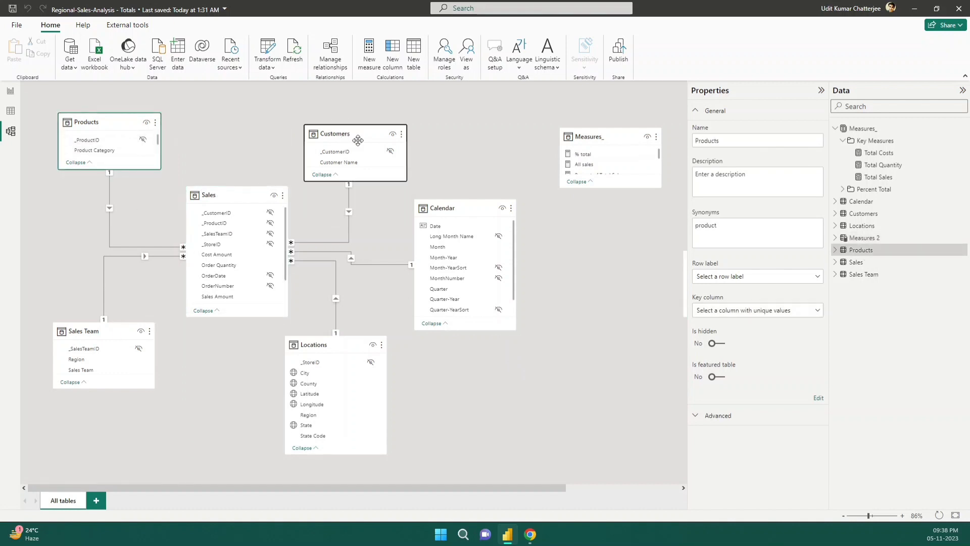
click(470, 208)
click(353, 347)
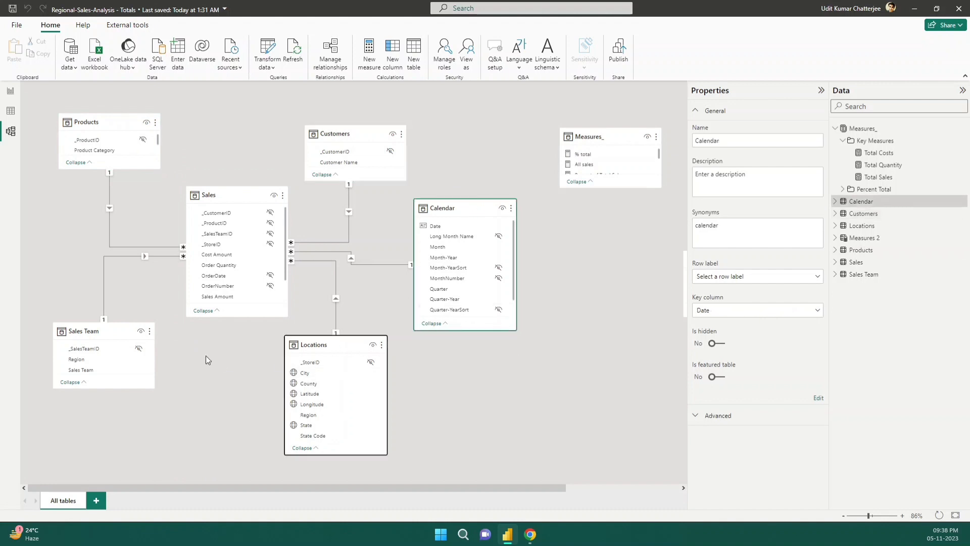
click(114, 330)
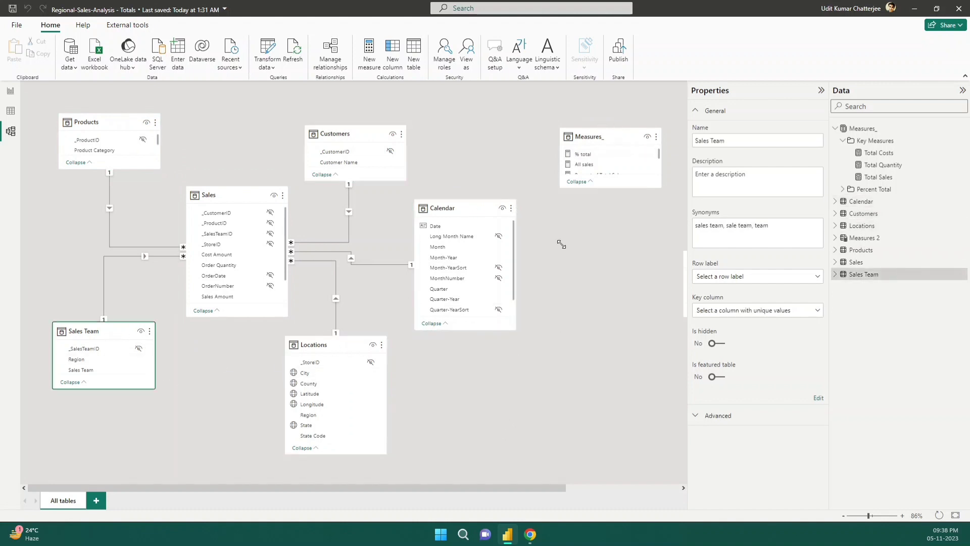
click(591, 136)
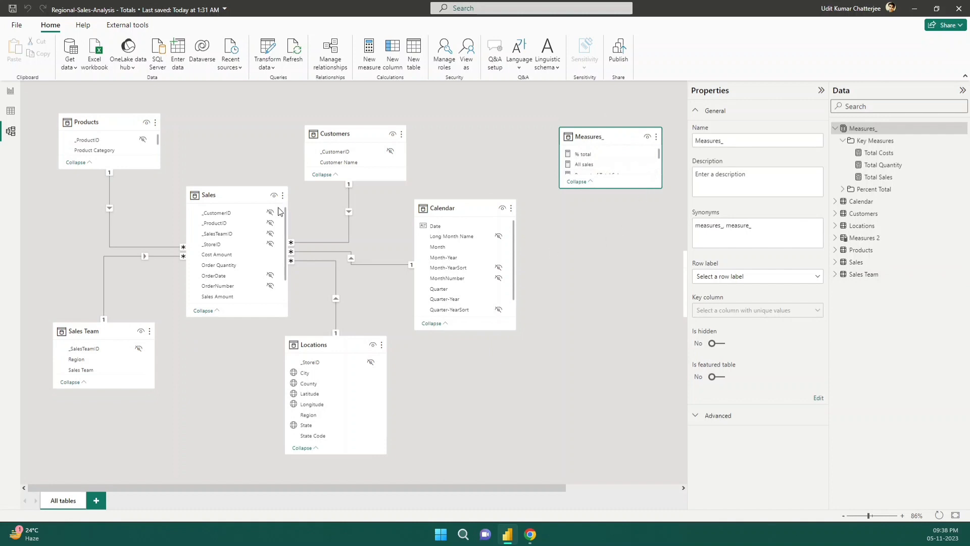
click(11, 91)
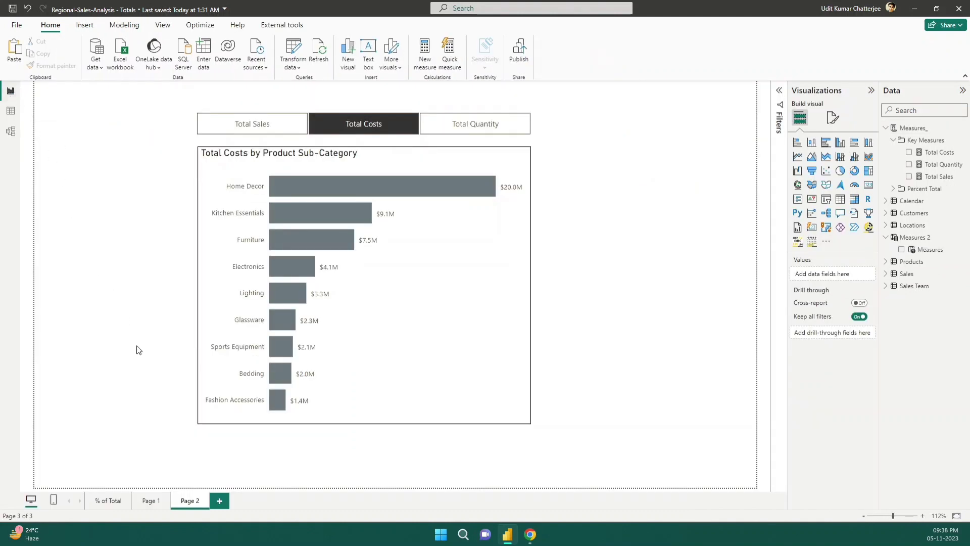
- Add a blank Page 3 and go back to Page 1
click(221, 500)
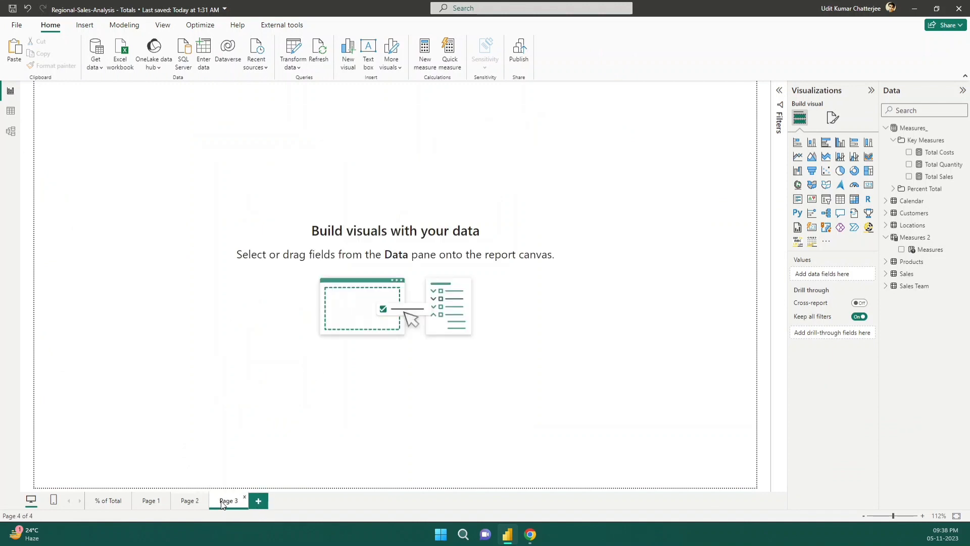
click(150, 501)
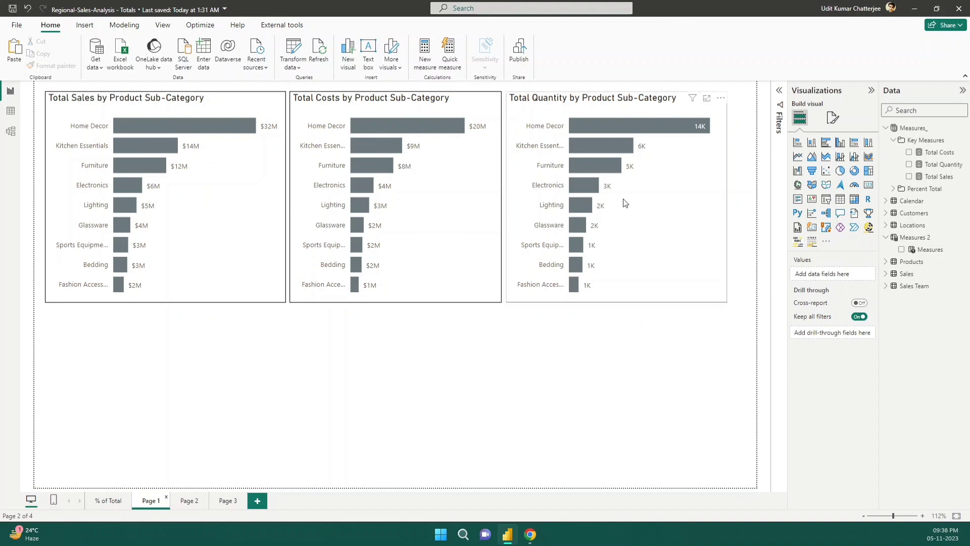
- Read the Total Sales formula and the Total Costs formula SUM(Sales[Cost Amount])
click(948, 178)
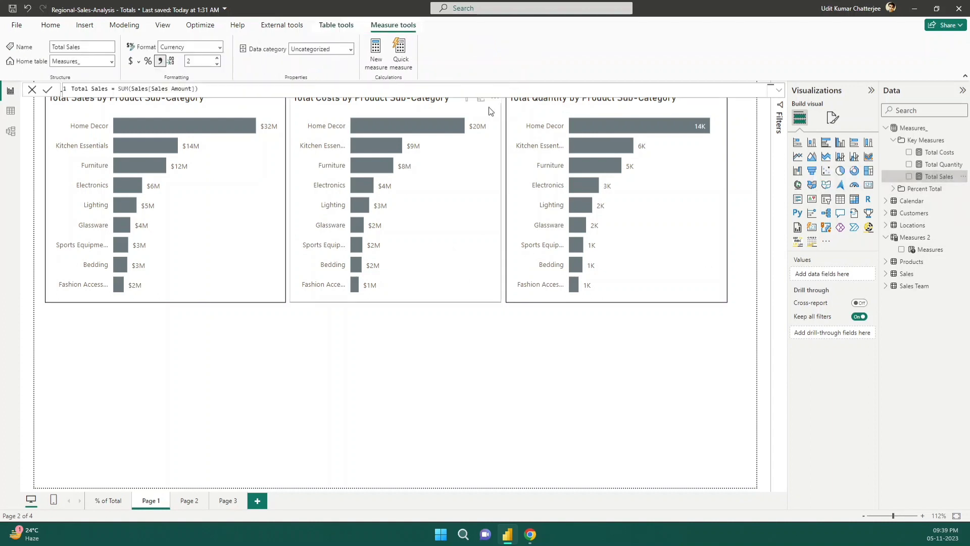
drag(217, 86, 71, 89)
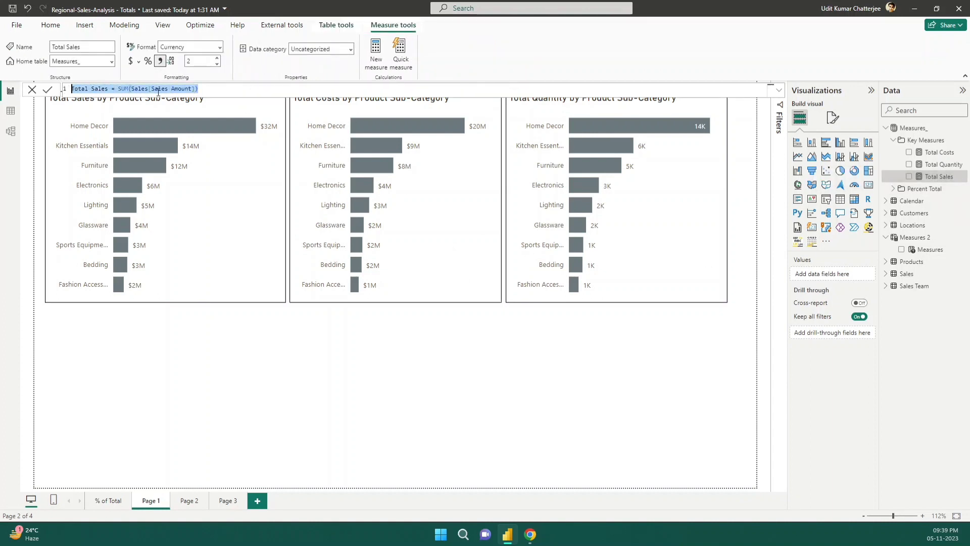
click(127, 88)
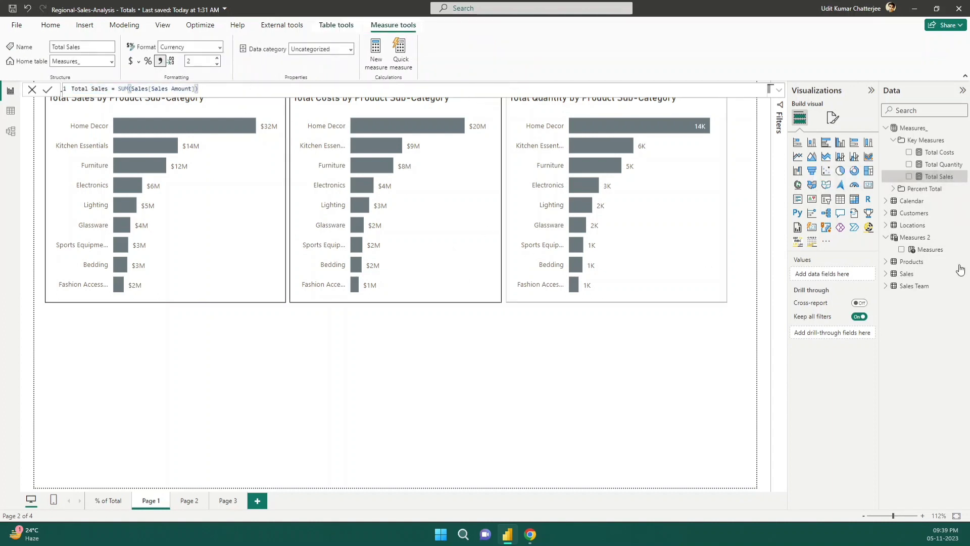
click(935, 153)
drag(121, 90, 201, 90)
key(End)
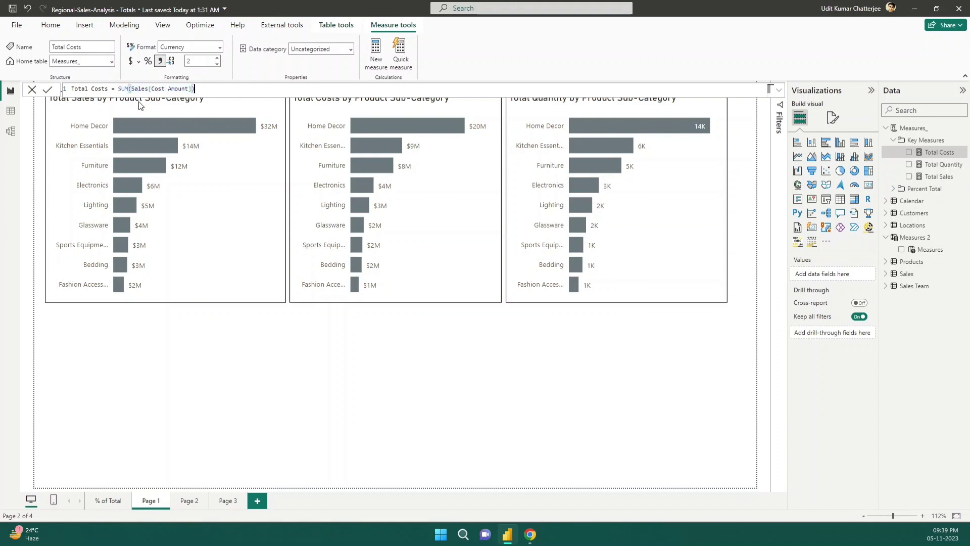
- Read the Total Quantity formula SUM(Sales[Order Quantity]), then go to blank Page 3
click(942, 164)
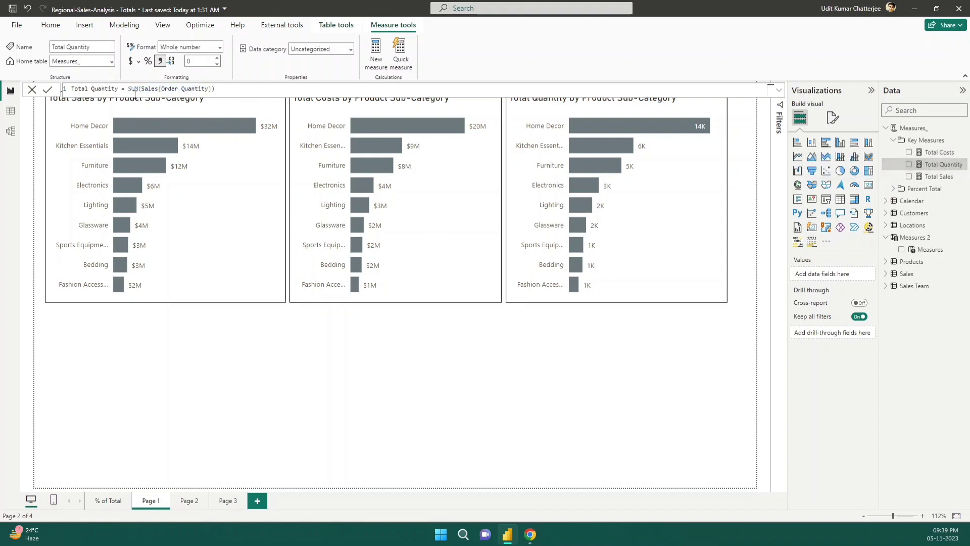
drag(127, 89, 233, 96)
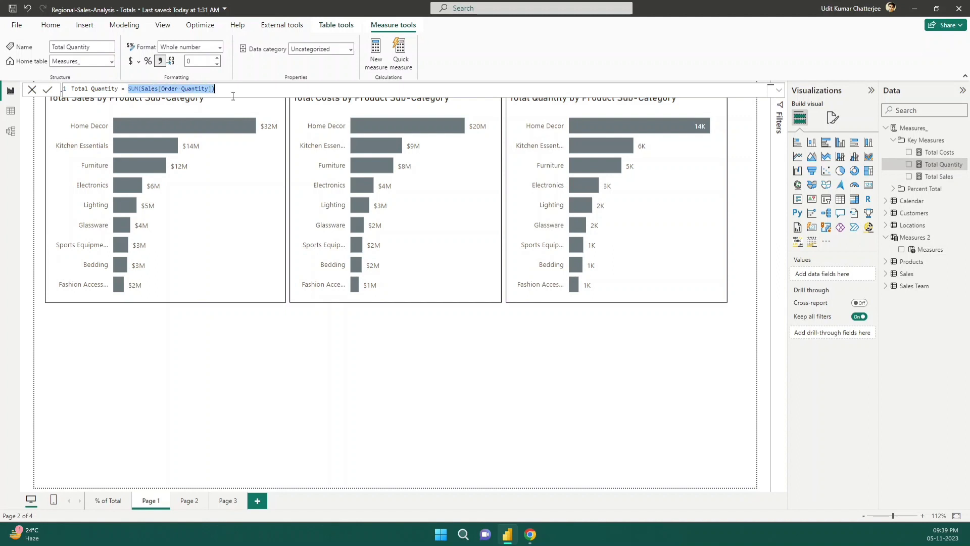
click(332, 334)
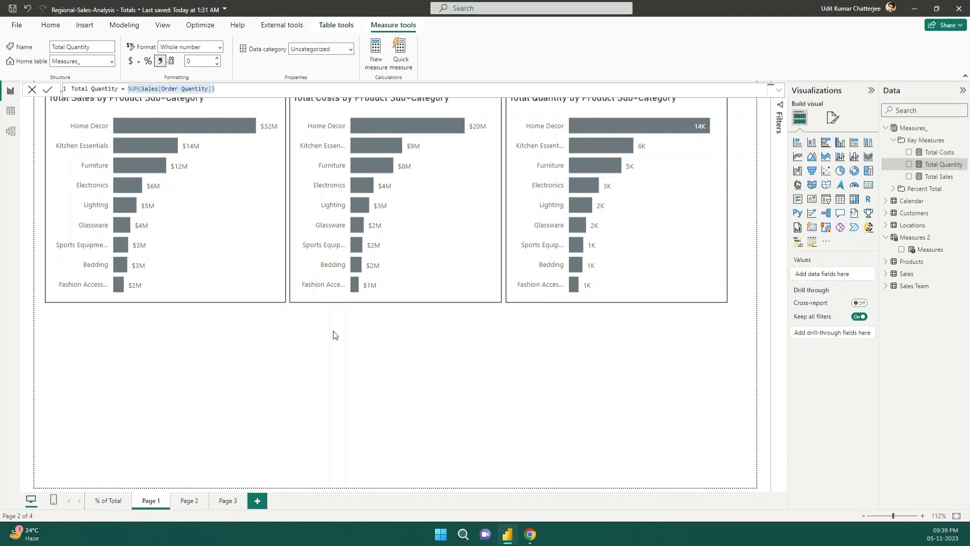
click(225, 502)
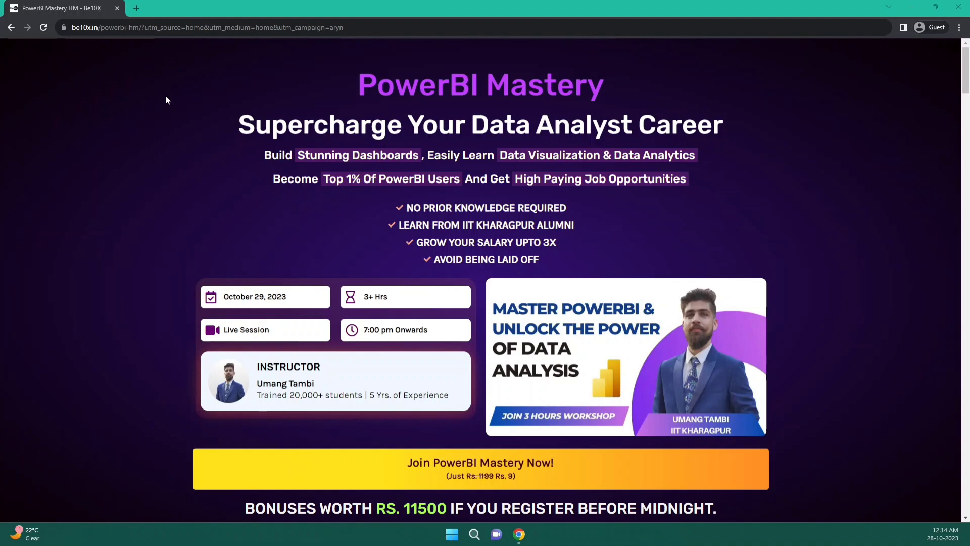
- Scroll through the be10x PowerBI Mastery page to review the Rs. 9 live session details
scroll(166, 99, down, 4)
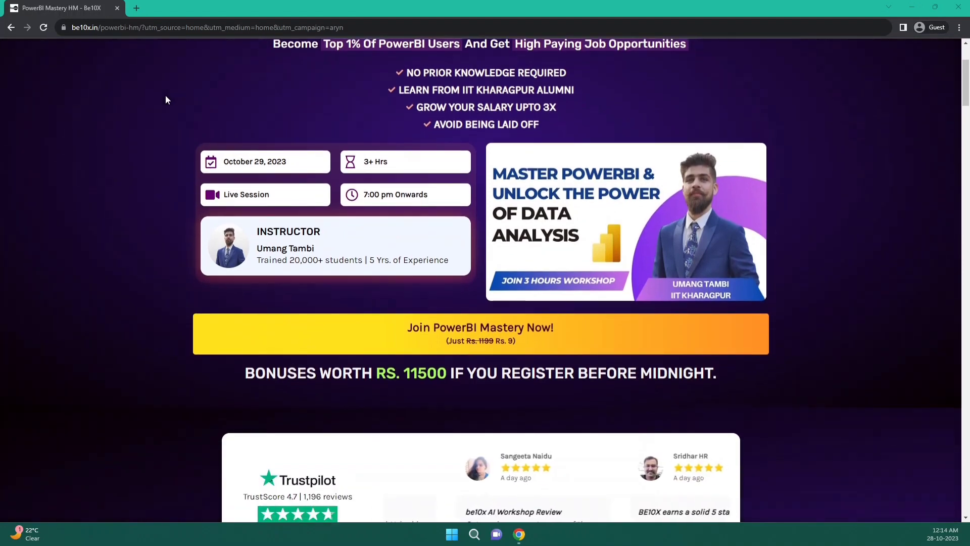
scroll(166, 95, down, 1)
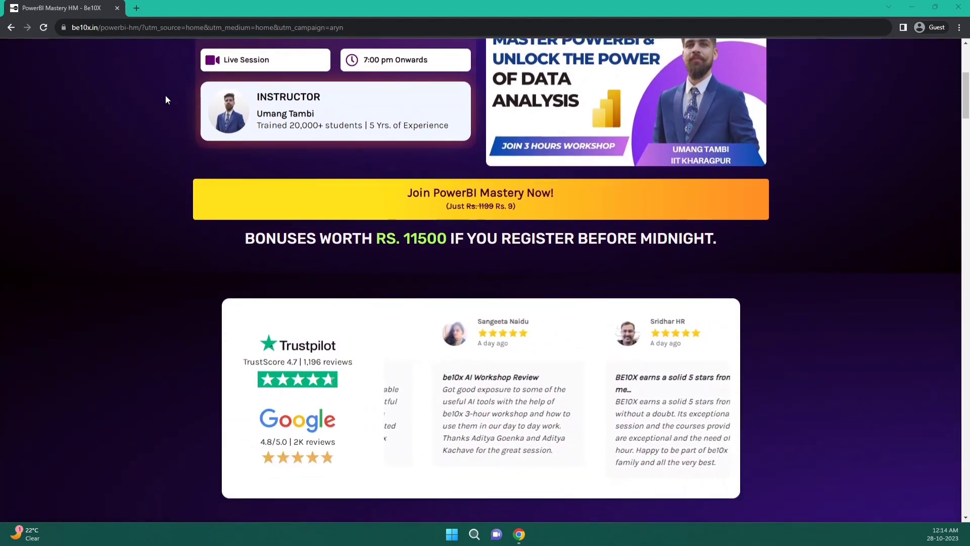
scroll(165, 95, up, 2)
scroll(166, 96, up, 3)
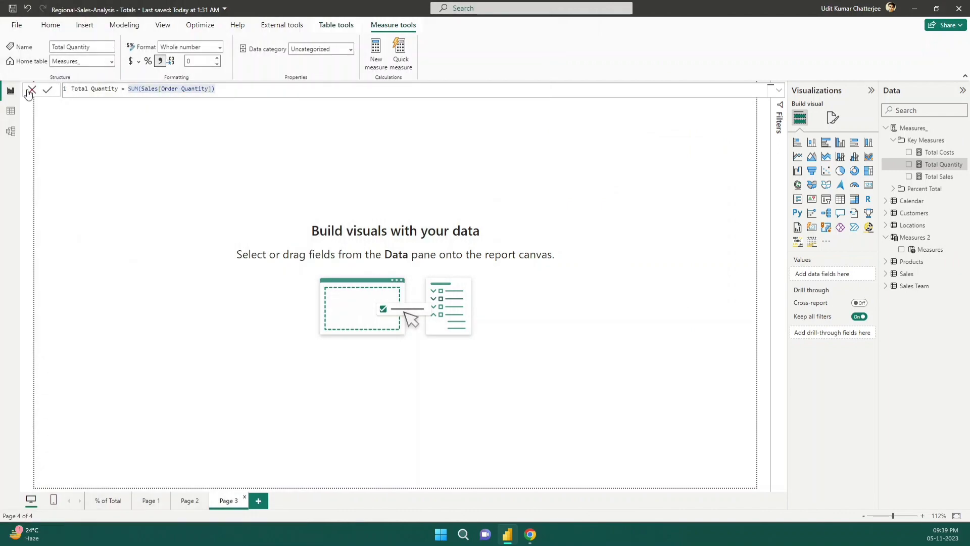
- Start a new Fields parameter from Modeling > New parameter
click(29, 92)
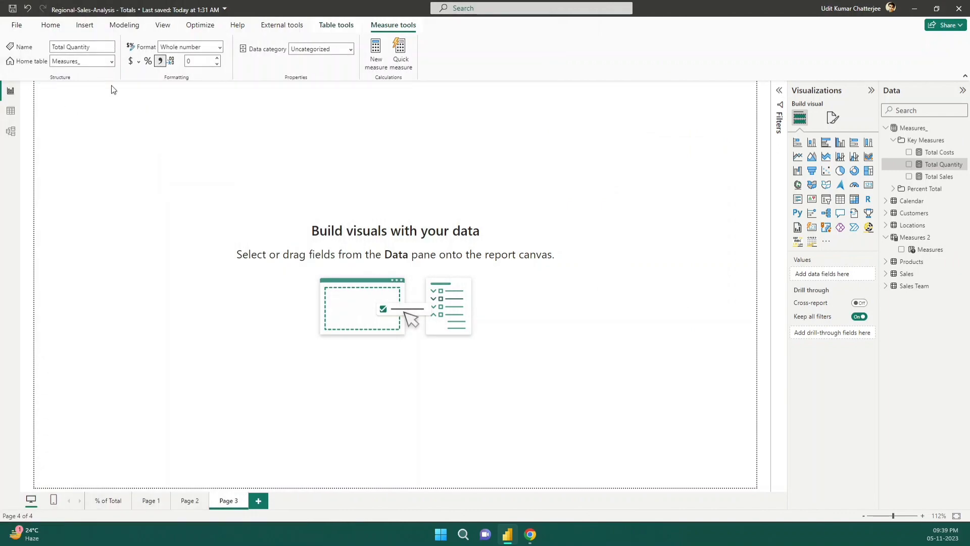
click(119, 27)
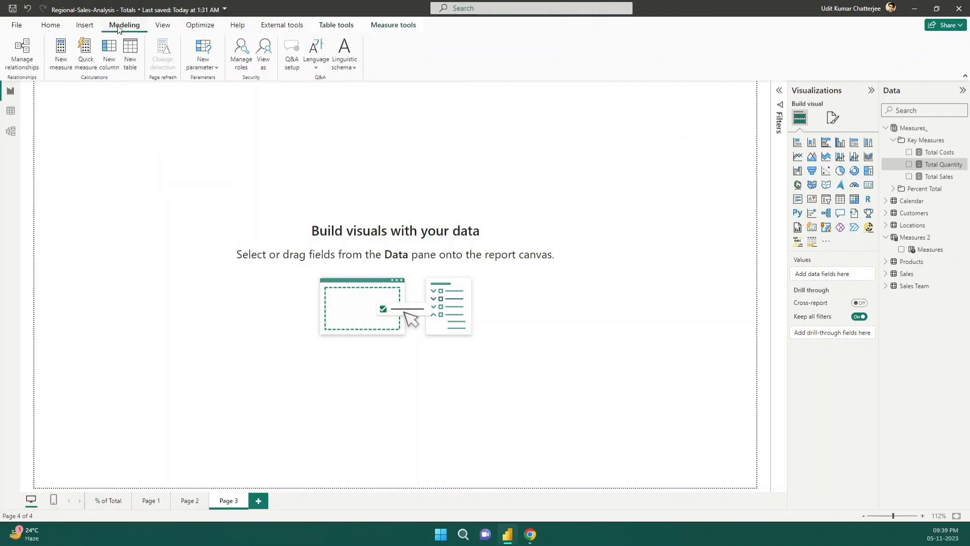
click(211, 70)
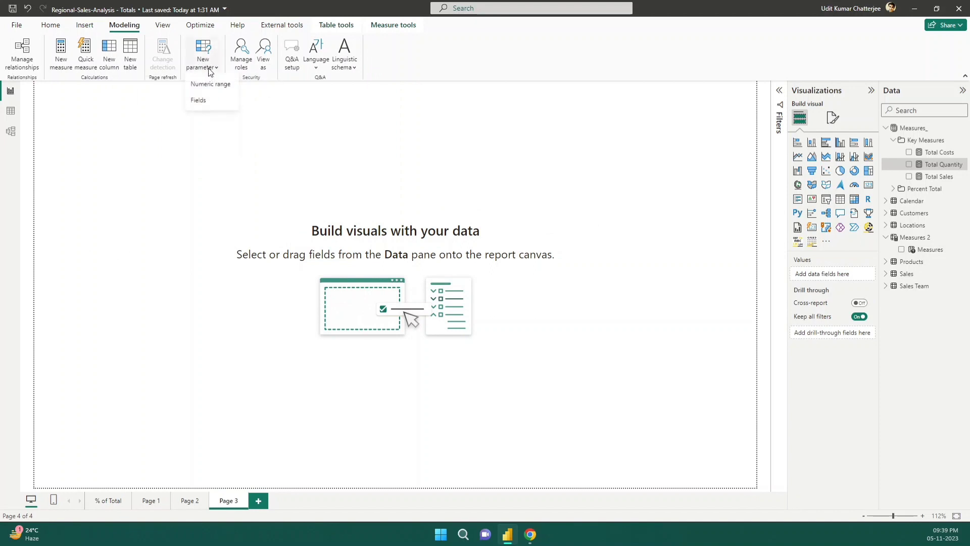
click(202, 100)
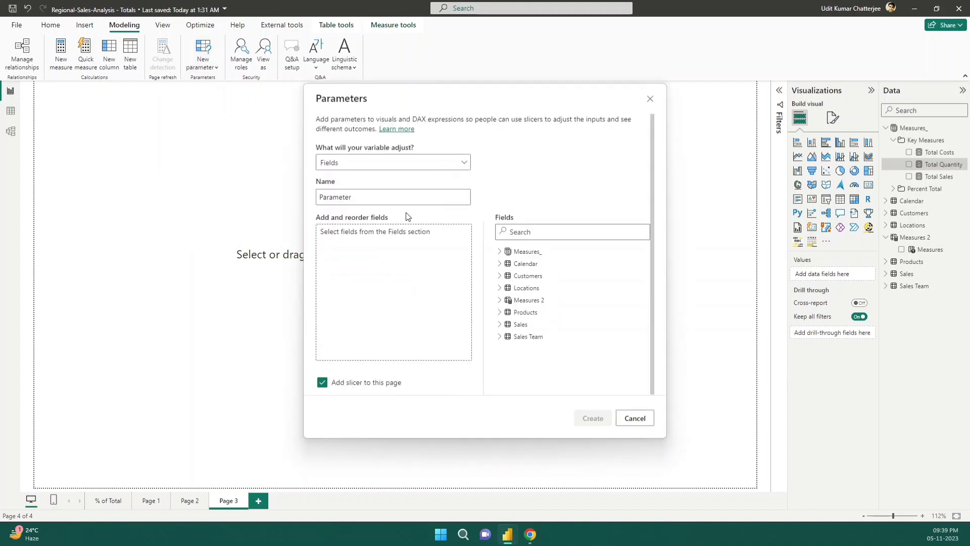
- Name the parameter Metrics, add Total Sales, Total Costs and Total Quantity, and create it
click(378, 198)
drag(378, 198, 315, 199)
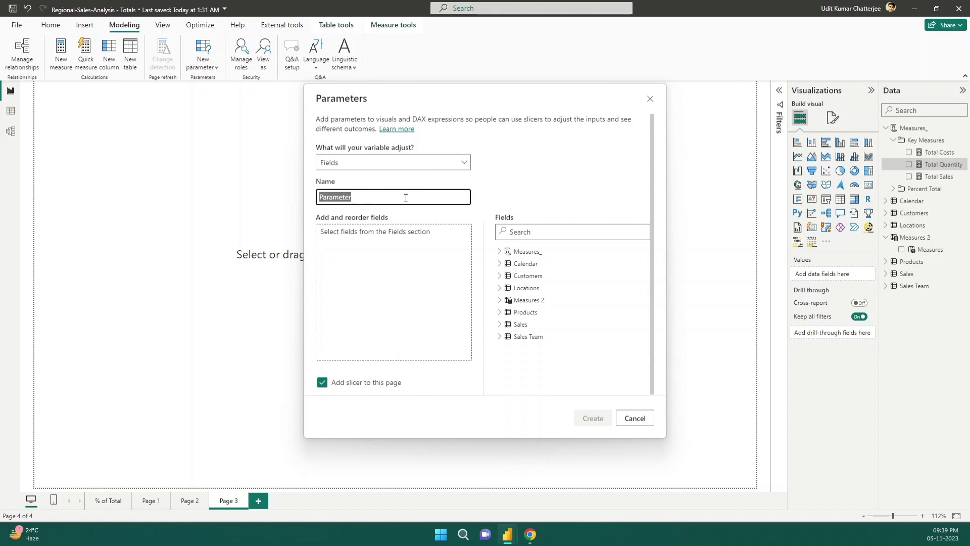
key(BackSpace)
click(500, 251)
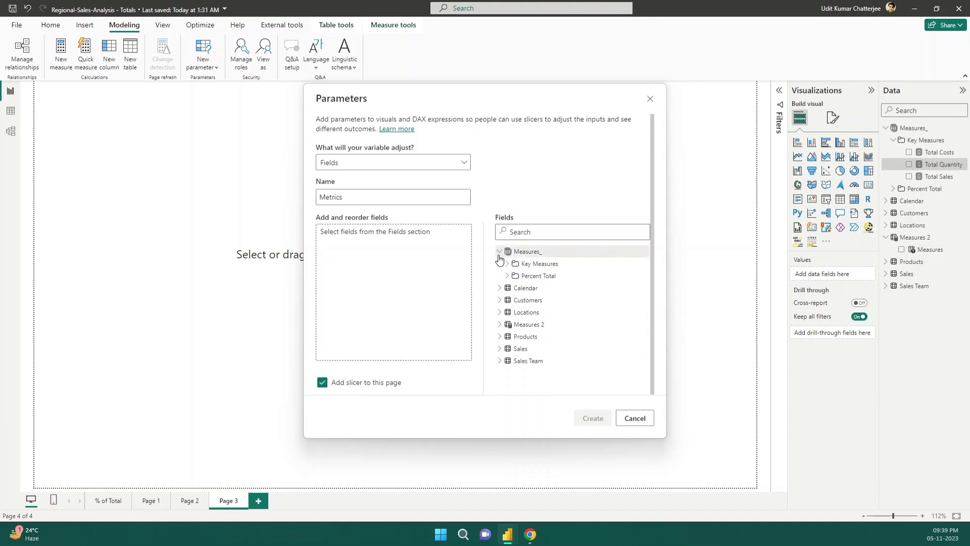
click(507, 263)
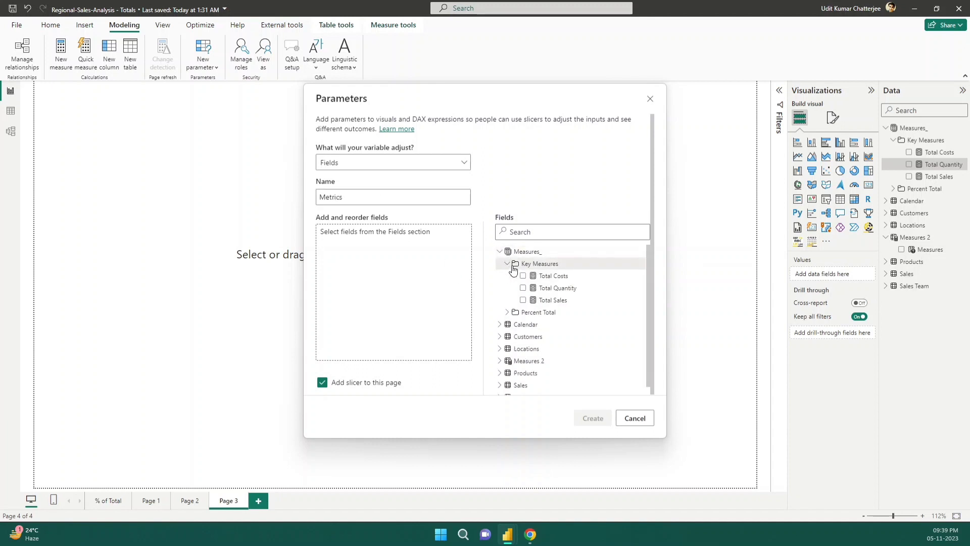
drag(553, 300, 394, 234)
drag(555, 276, 411, 249)
drag(558, 288, 408, 284)
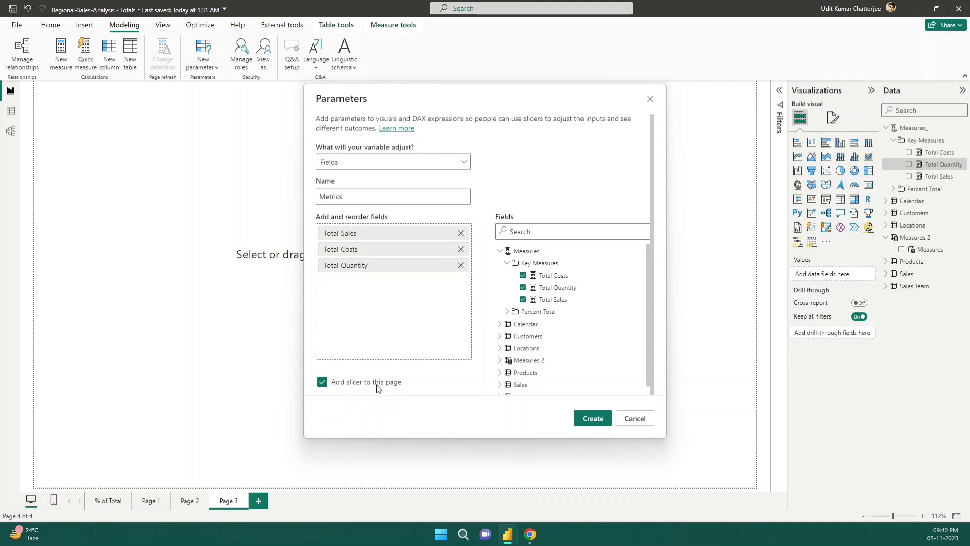
click(591, 421)
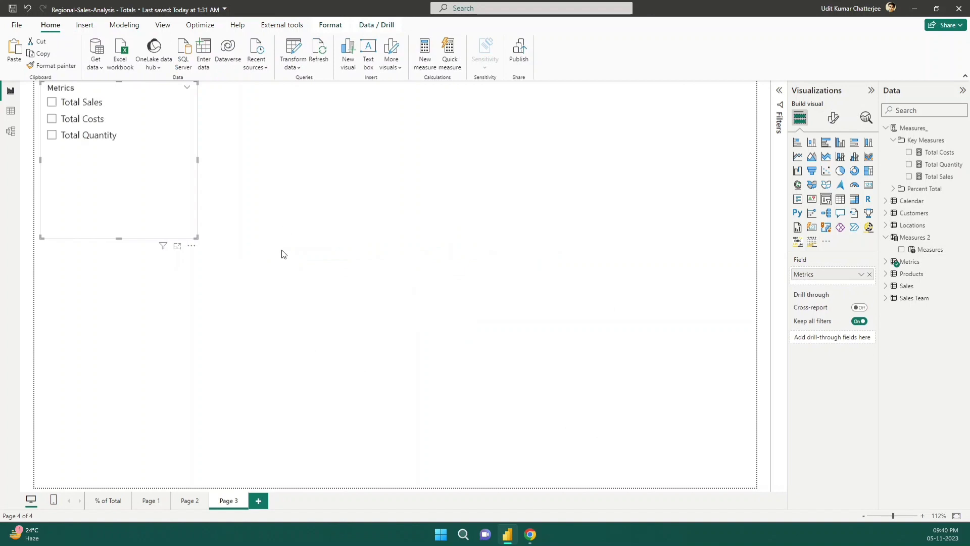
- Nudge the Metrics slicer, then copy Page 1's Total Sales chart onto the centre of Page 3
drag(154, 182, 182, 203)
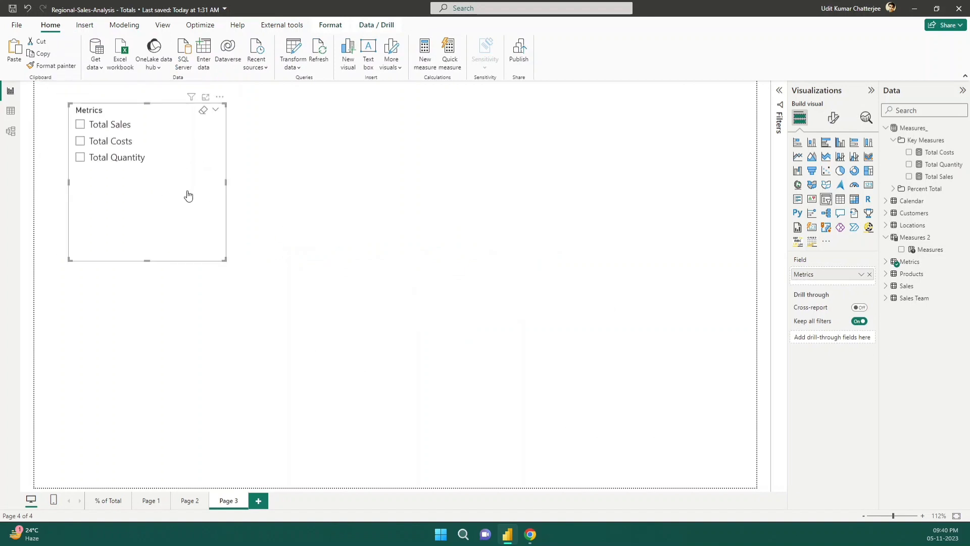
click(266, 247)
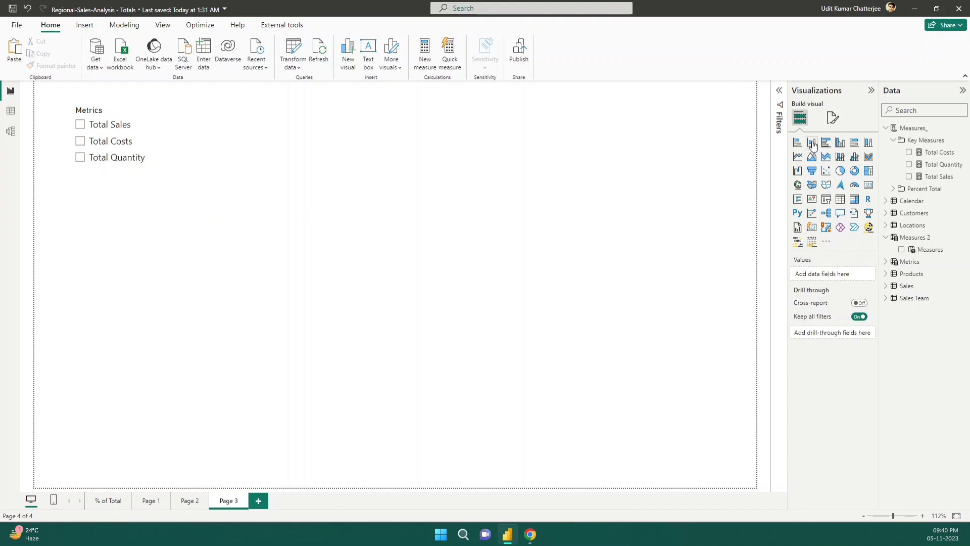
click(141, 500)
click(232, 255)
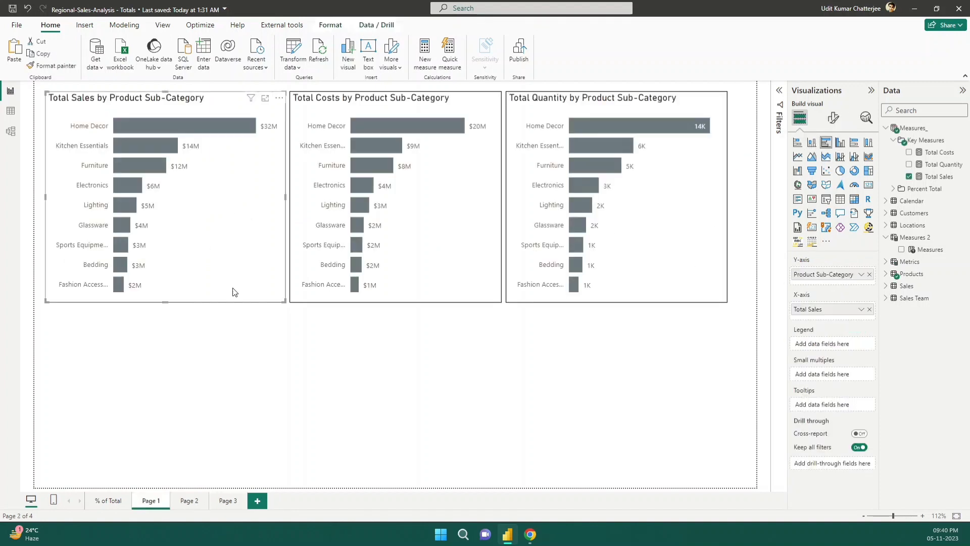
click(228, 500)
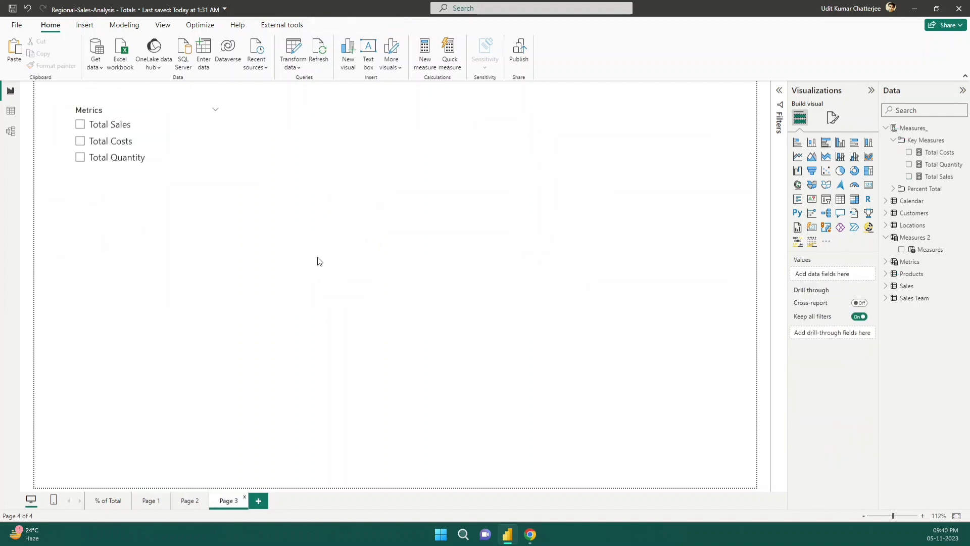
key(ctrl+v)
drag(234, 258, 479, 286)
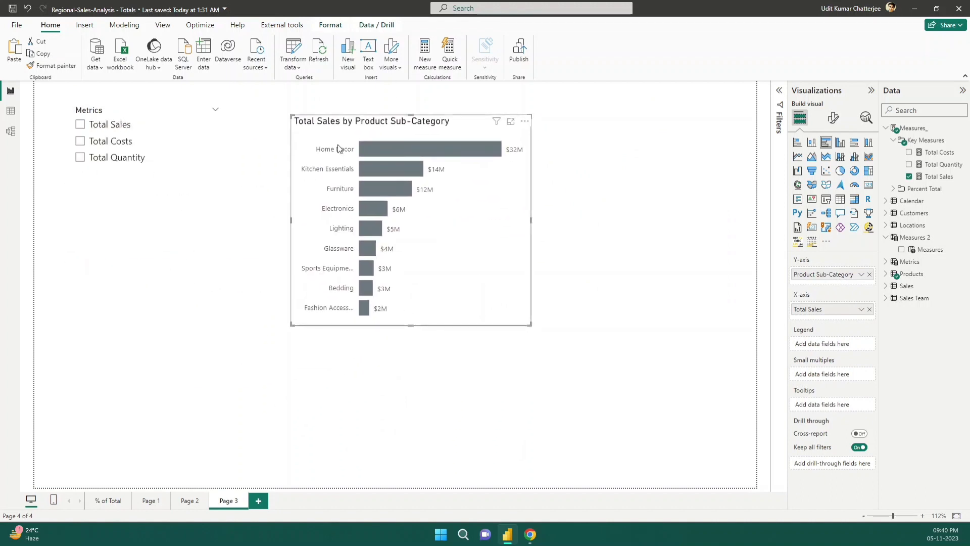
- Try the Metrics slicer with Total Sales, Total Costs, Total Quantity, then back to Total Sales
click(115, 130)
click(114, 144)
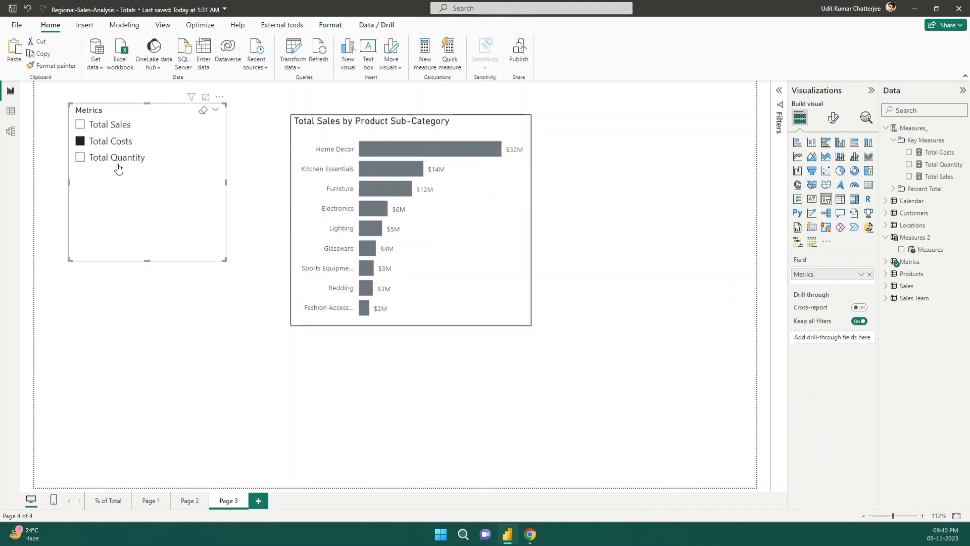
click(125, 160)
click(116, 142)
click(117, 127)
- Select the bar chart and locate the Metrics table in the Data pane
click(316, 134)
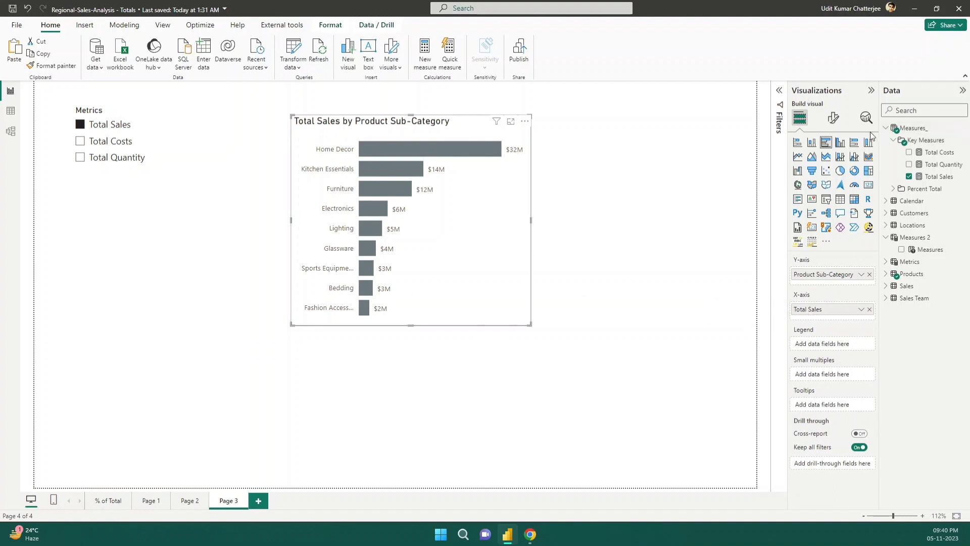
click(886, 128)
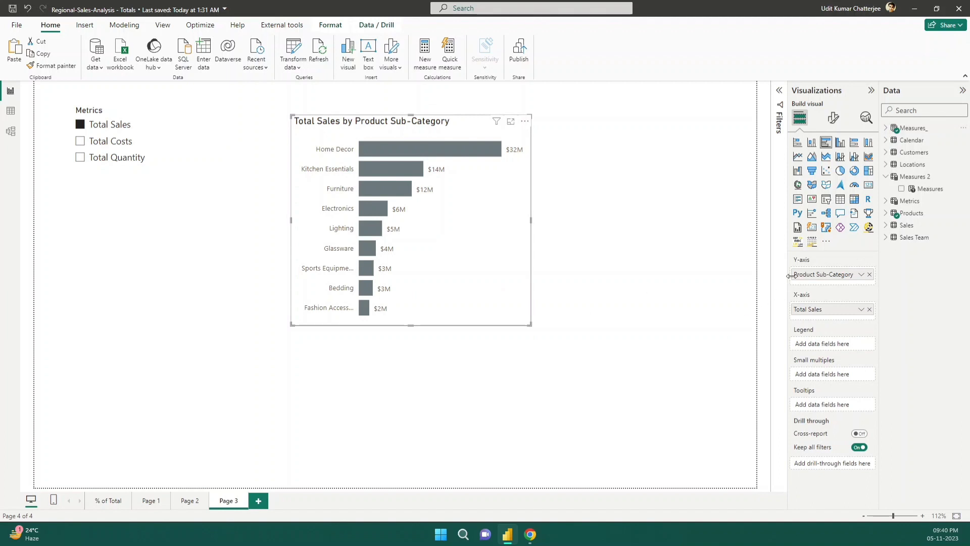
click(907, 202)
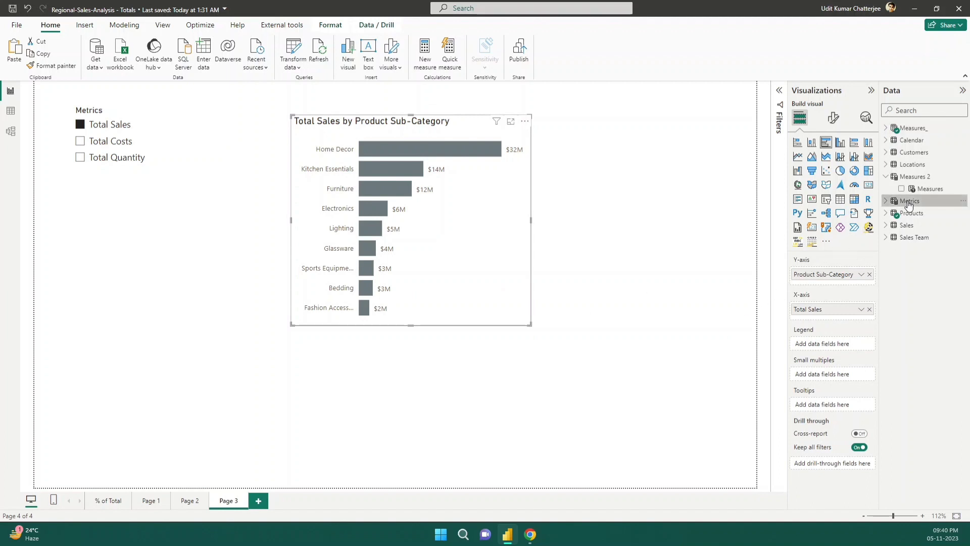
- Replace Total Sales with the Metrics field on the bar chart's X-axis
click(887, 202)
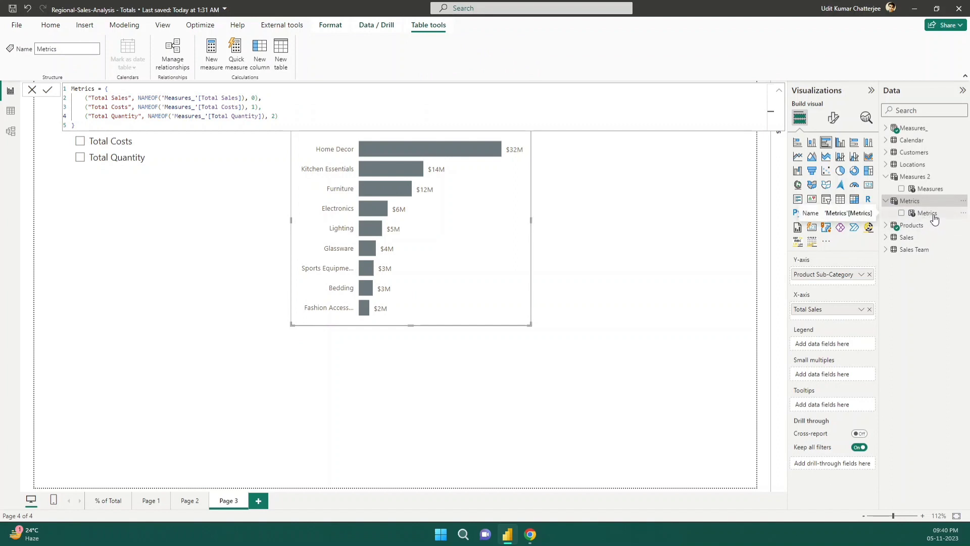
click(869, 309)
drag(927, 212, 826, 311)
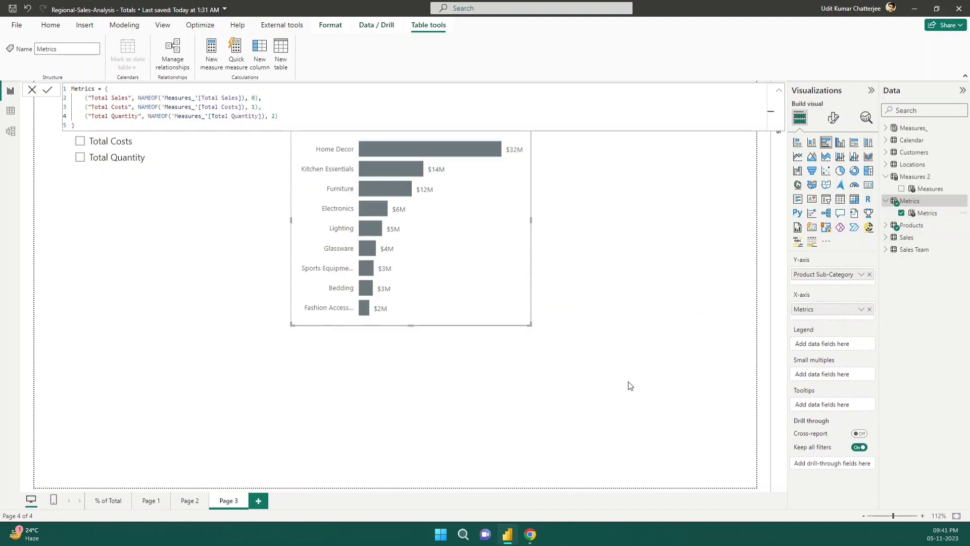
click(613, 406)
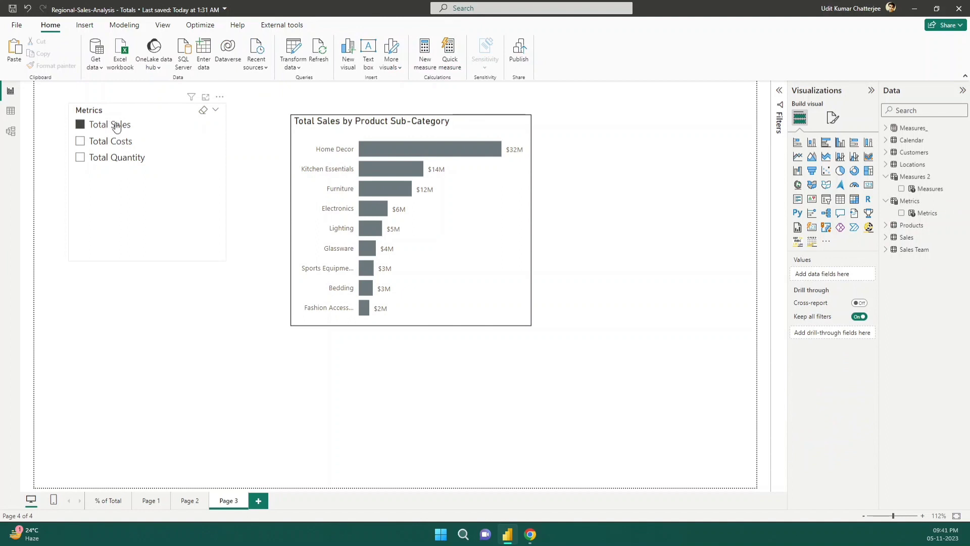
- Switch the slicer to Total Costs then Total Quantity, move the chart lower, and open Table view
click(81, 141)
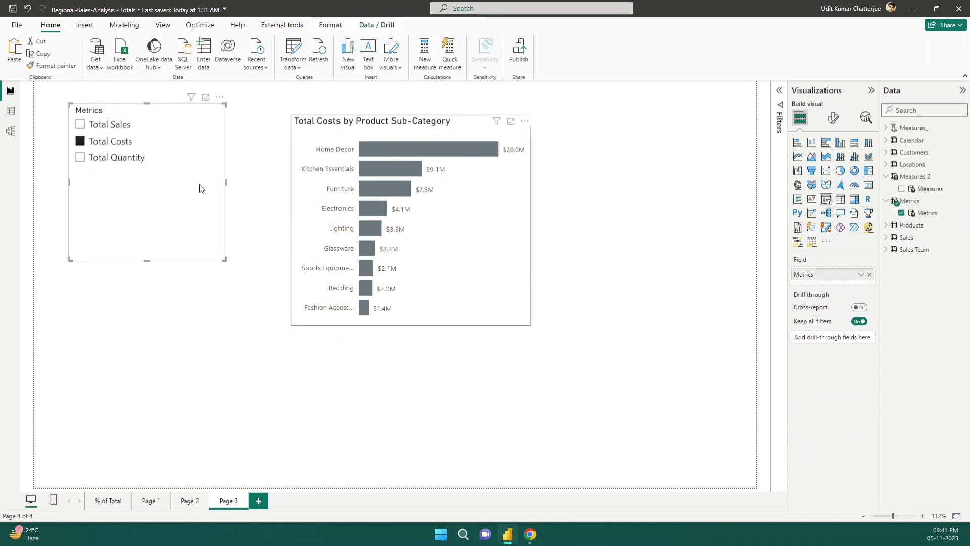
click(105, 158)
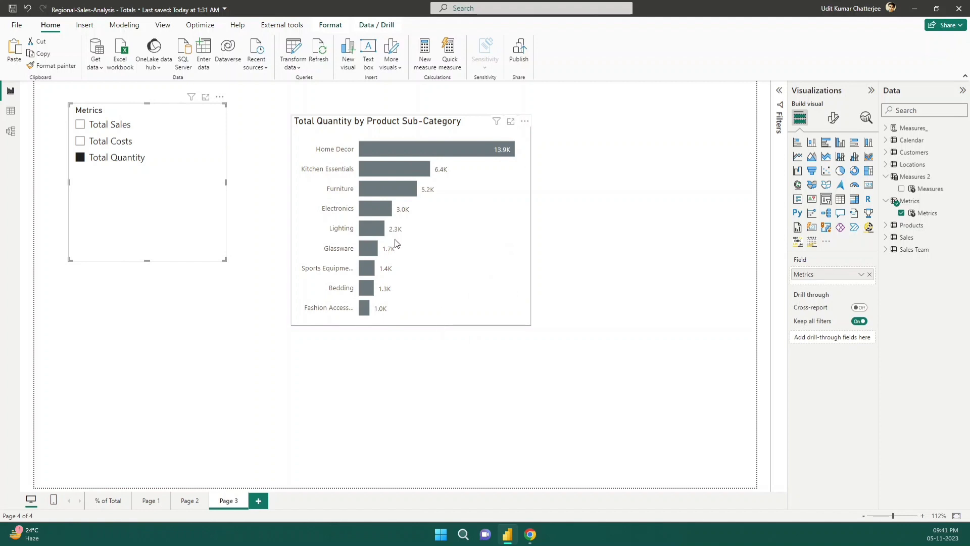
drag(468, 253, 455, 316)
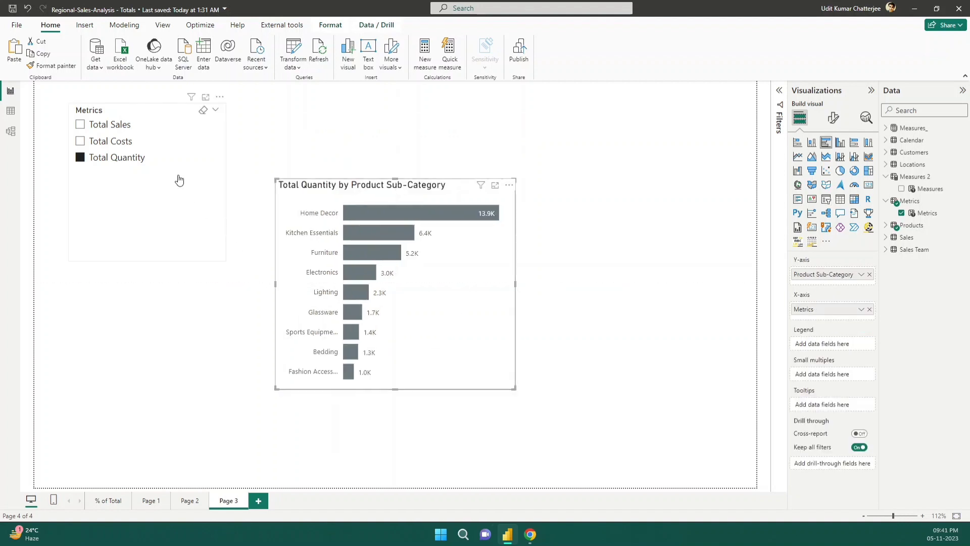
click(11, 113)
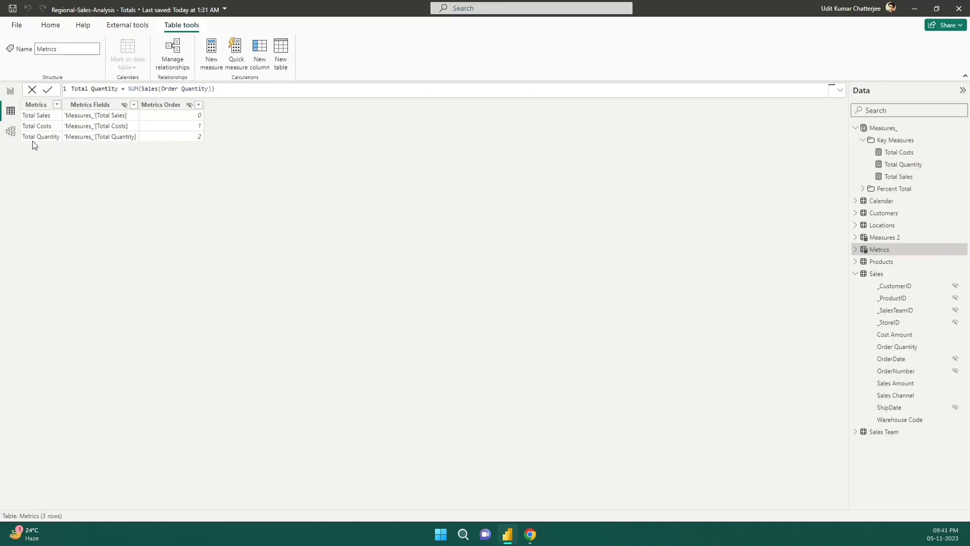
- Inspect the Metrics table's Metrics, Metrics Fields and Metrics Order columns in Table view
click(13, 133)
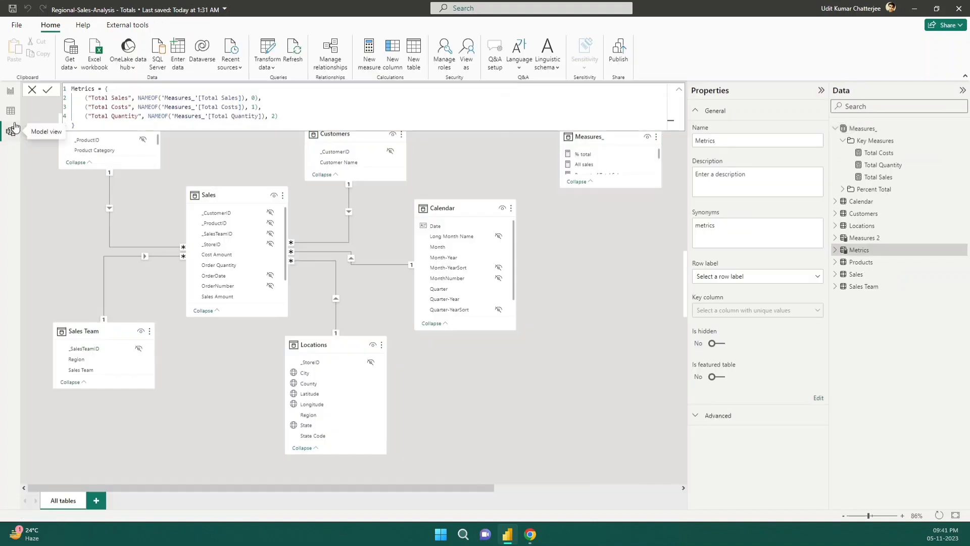
click(11, 111)
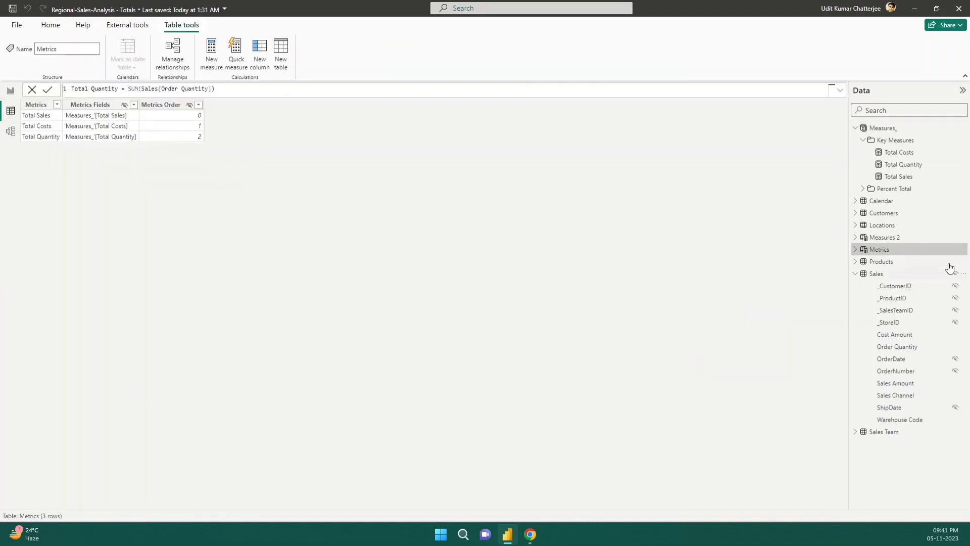
click(35, 105)
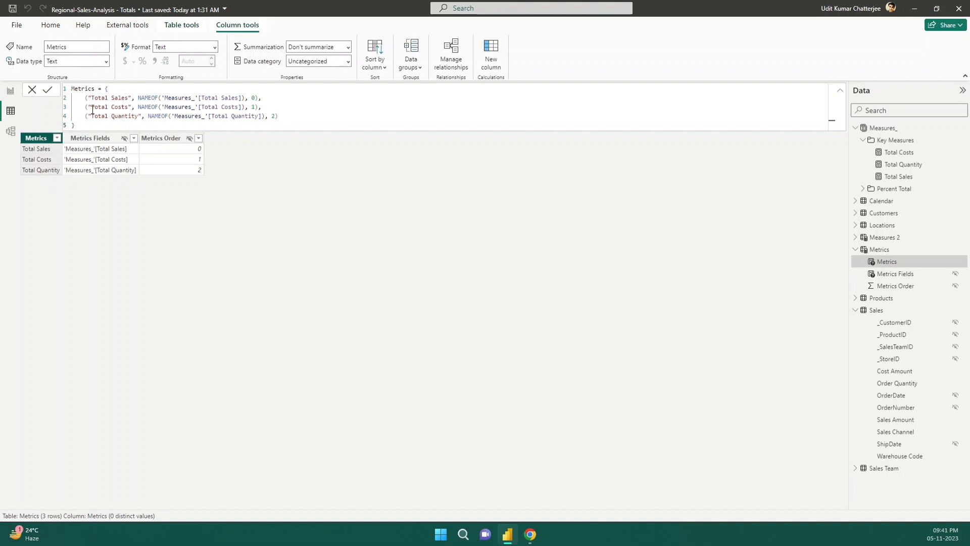
click(104, 141)
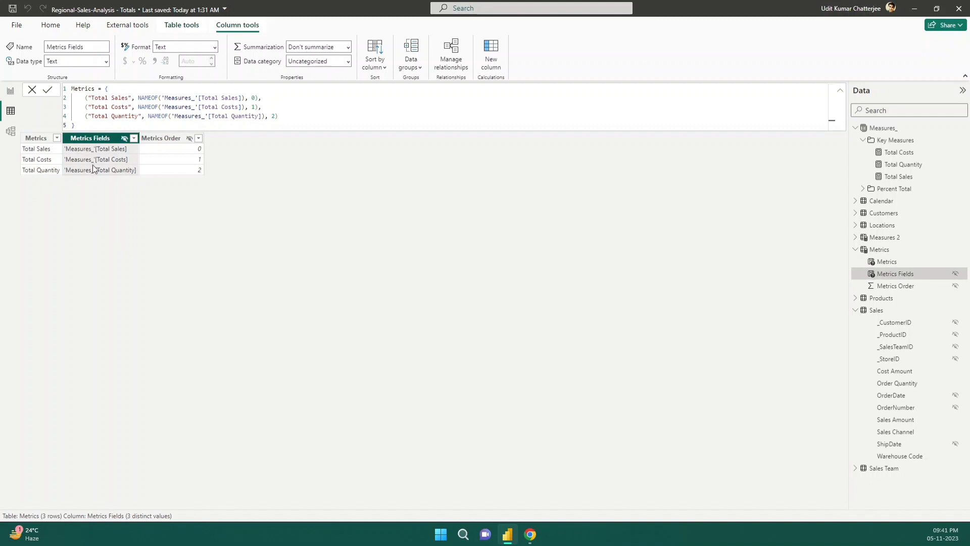
click(165, 138)
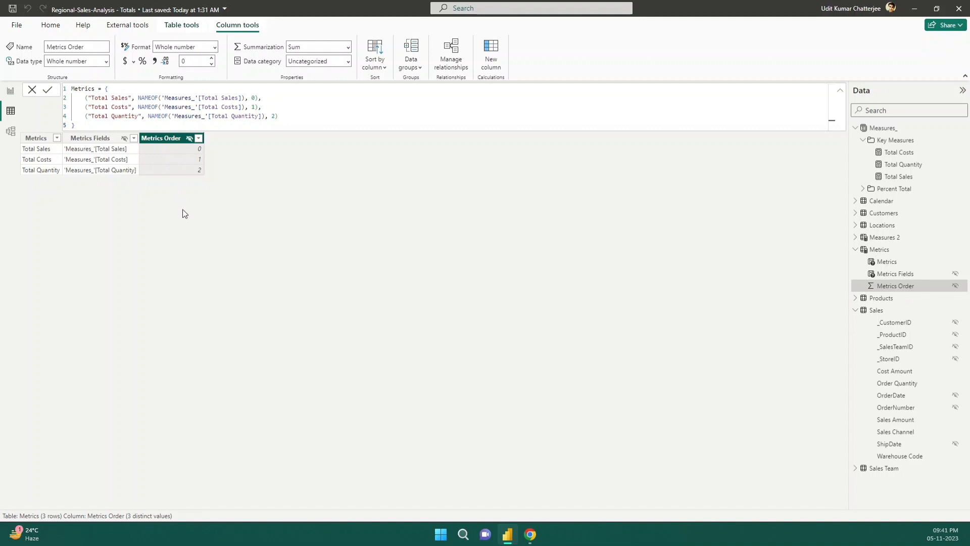
- Edit the Metrics formula so Total Sales, Total Costs and Total Quantity become Sales, Costs and Quantity
click(129, 98)
click(112, 98)
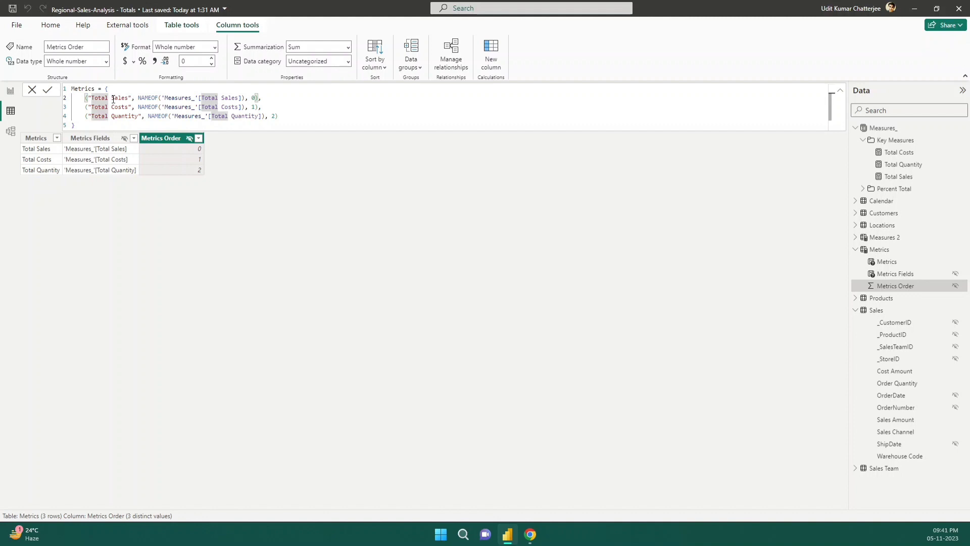
key(BackSpace)
key(BackSpace)
key(BackSpace)
key(BackSpace)
key(BackSpace)
key(Delete)
key(Down)
key(BackSpace)
key(BackSpace)
key(BackSpace)
key(BackSpace)
key(BackSpace)
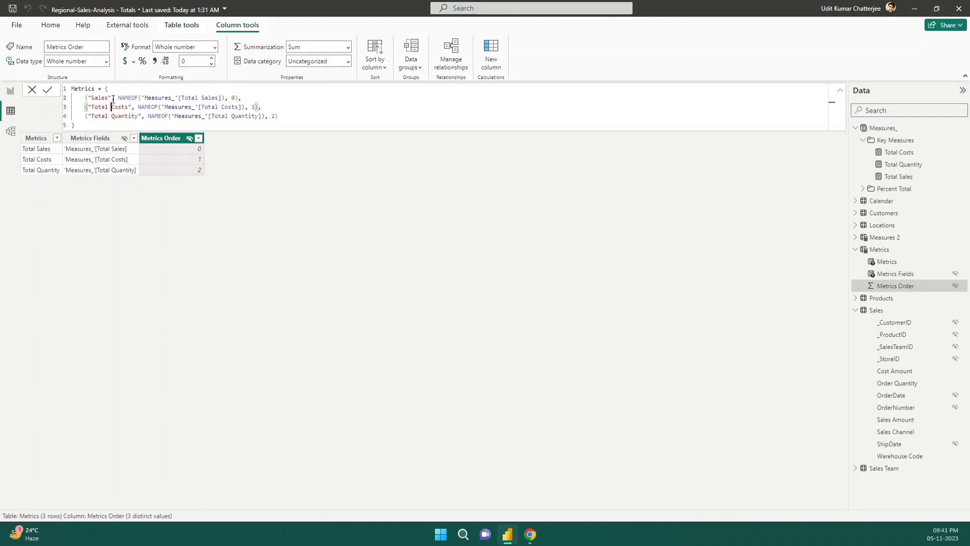
key(Delete)
key(Down)
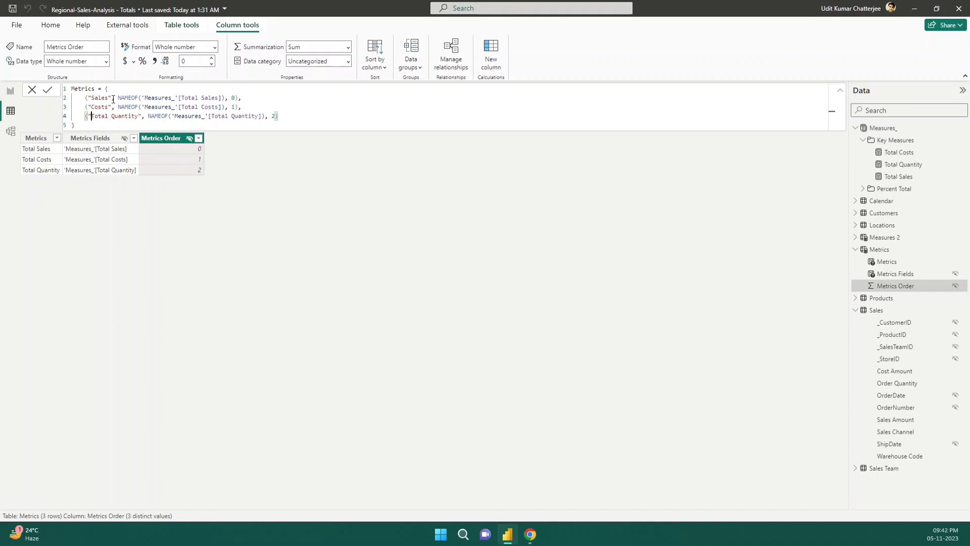
key(BackSpace)
key(BackSpace)
key(BackSpace)
key(BackSpace)
key(BackSpace)
key(BackSpace)
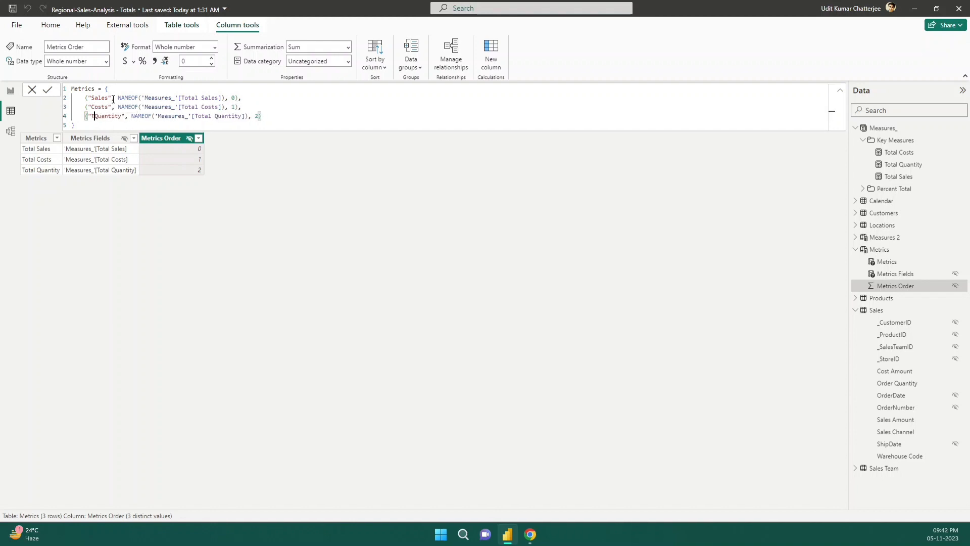
click(113, 99)
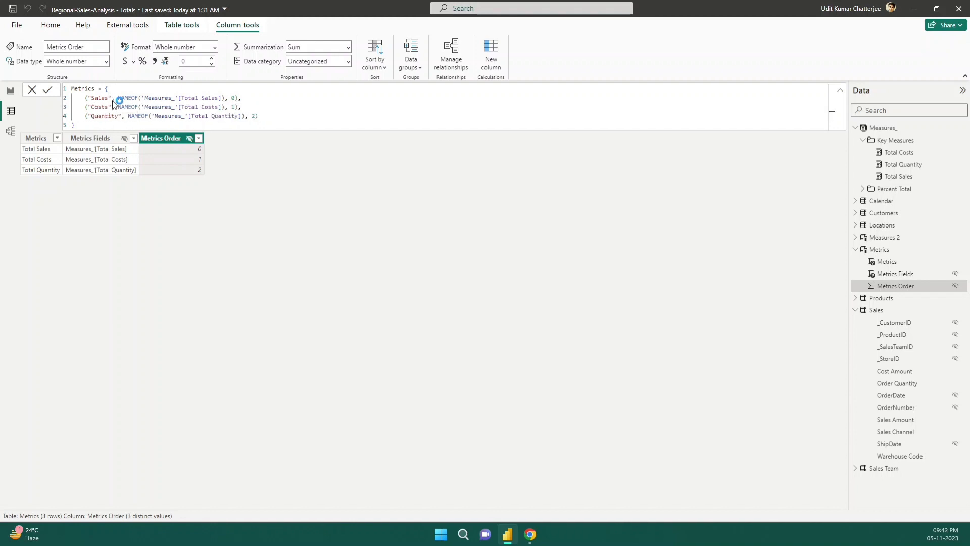
click(197, 167)
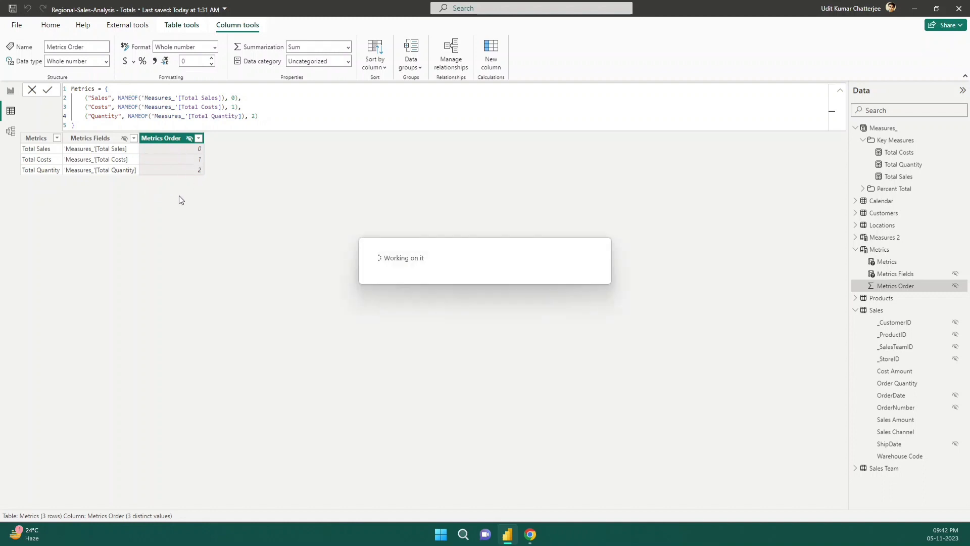
click(10, 91)
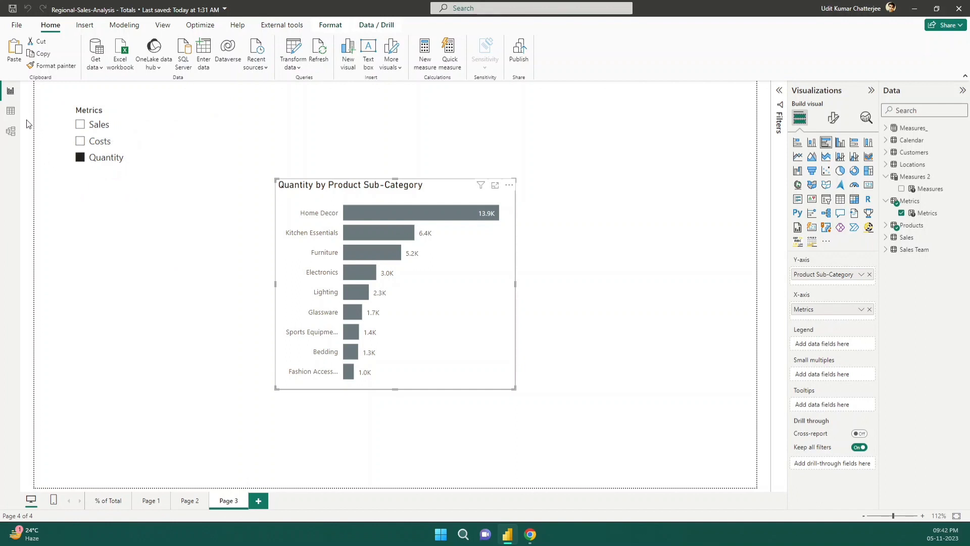
- Change the Costs order value to 1 in the Metrics table formula
click(11, 112)
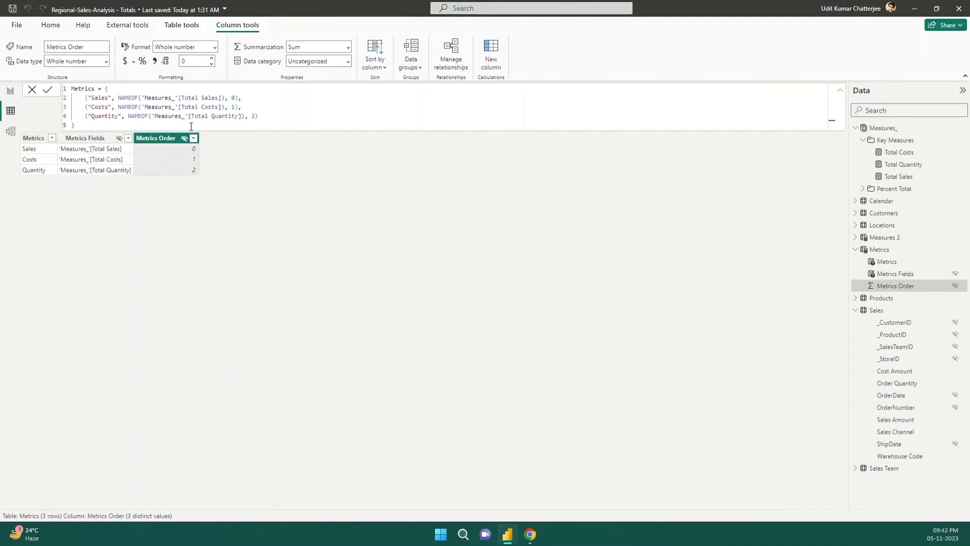
click(234, 107)
key(BackSpace)
text(2)
key(BackSpace)
text(1)
- Set Sales to order 2 and Quantity to 3, commit, and check the re-sorted slicer
key(Up)
key(BackSpace)
text(2)
key(Down)
key(Down)
key(Right)
key(Right)
key(Right)
key(Right)
key(Right)
key(BackSpace)
text(3)
click(262, 142)
click(11, 91)
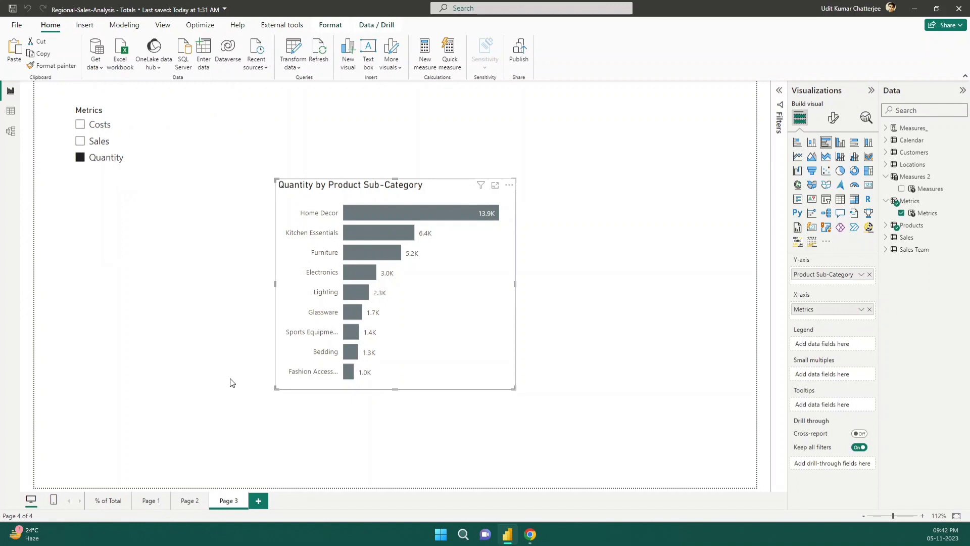
click(208, 339)
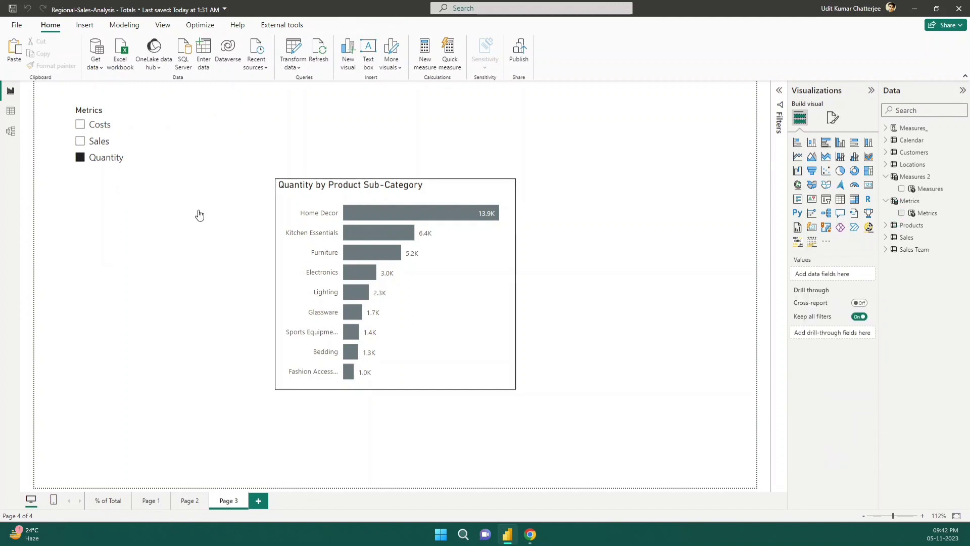
click(195, 503)
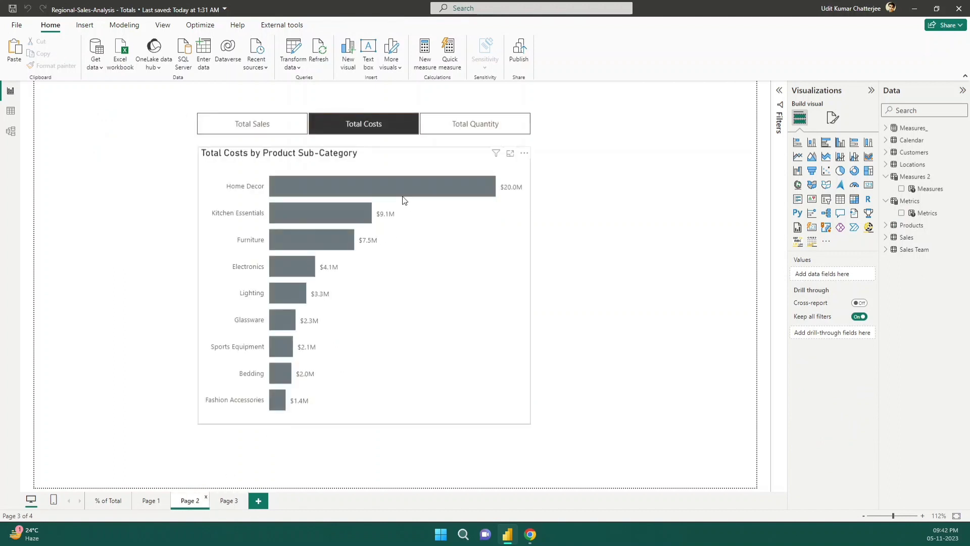
click(226, 500)
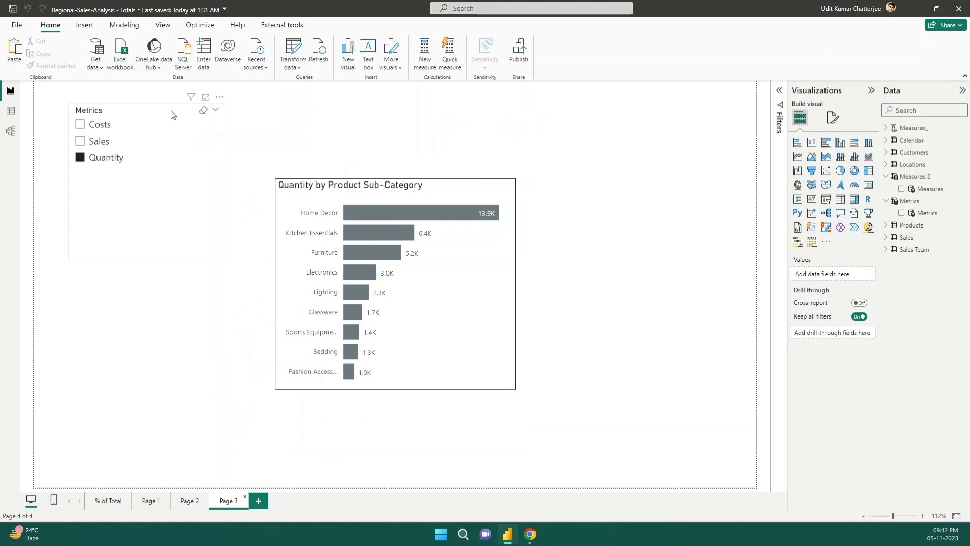
click(187, 113)
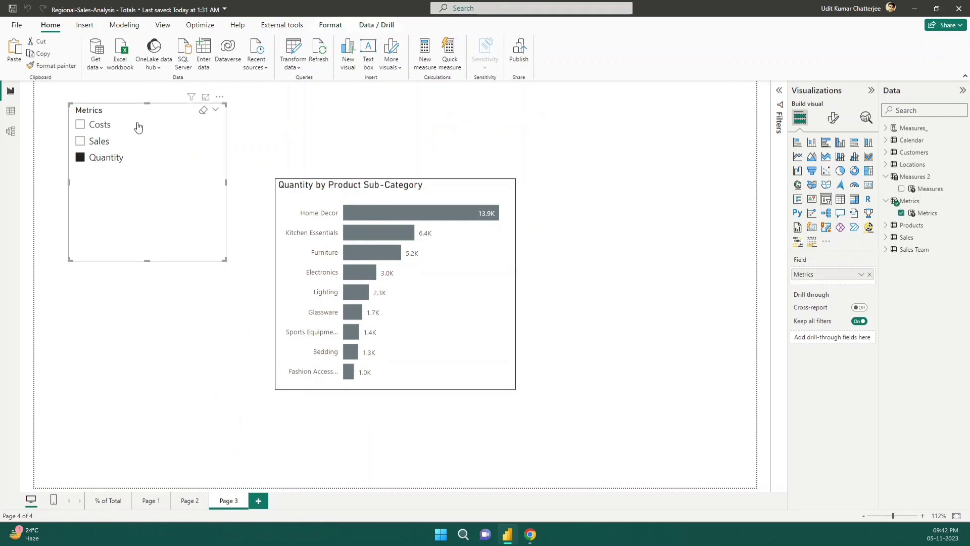
- Set the slicer style to Tile and turn the Slicer header off
click(834, 124)
click(808, 191)
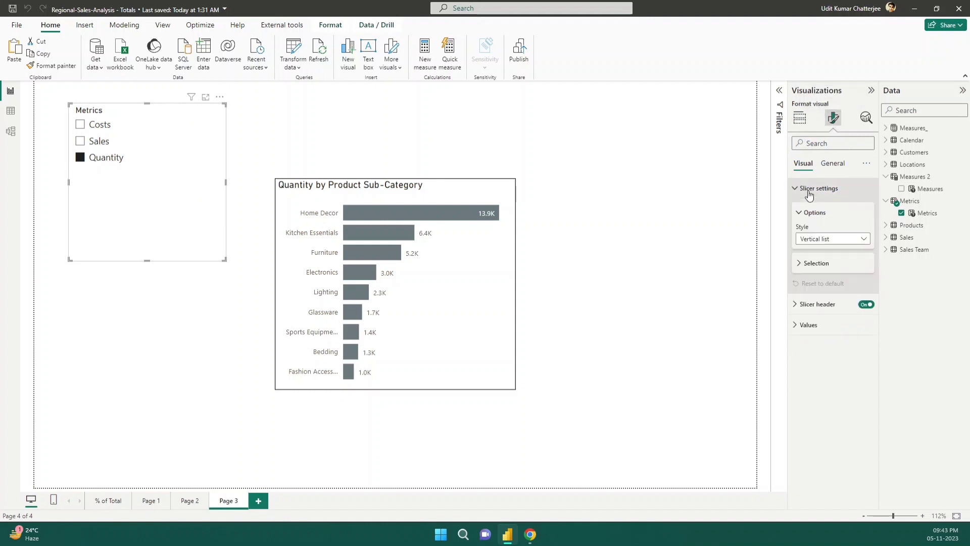
click(845, 239)
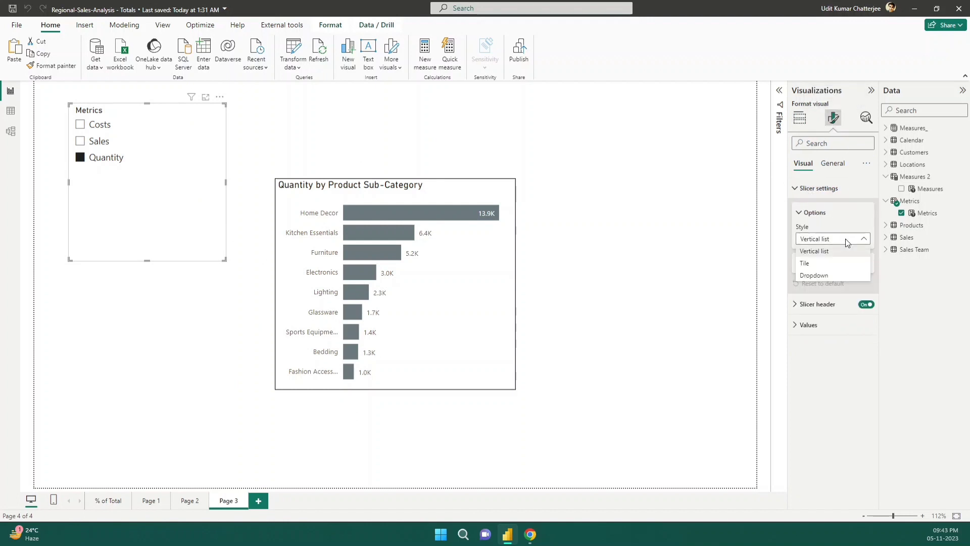
click(832, 264)
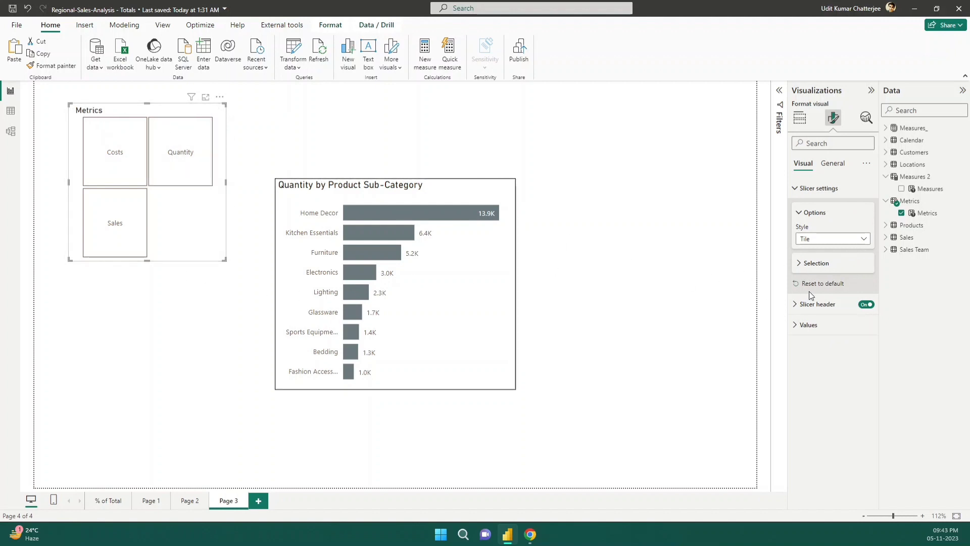
click(866, 304)
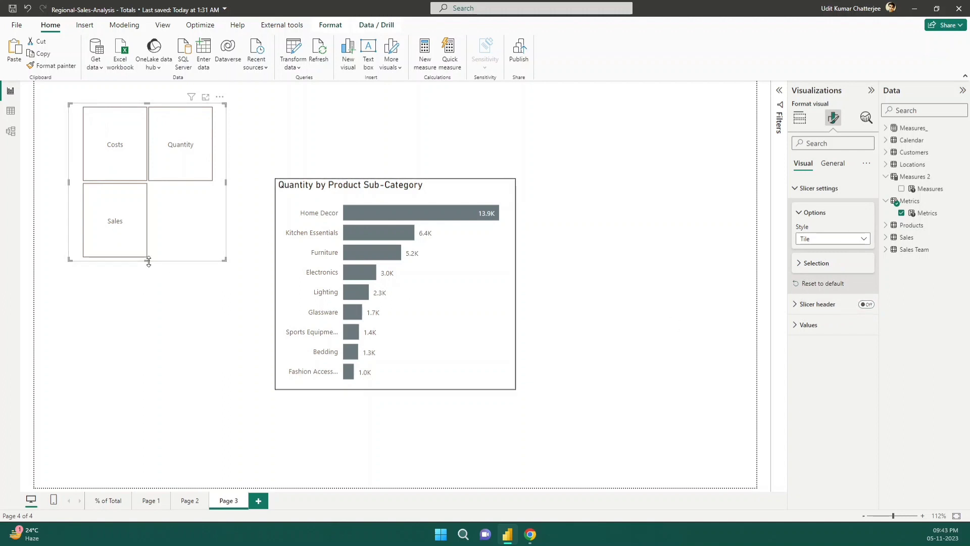
- Resize the slicer into a single wide row and move it above the bar chart
drag(155, 225, 161, 148)
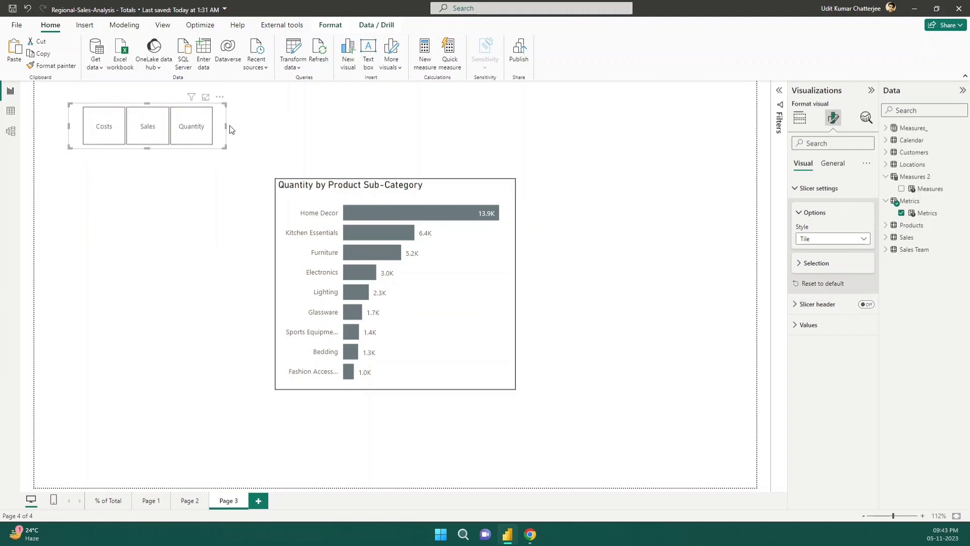
drag(226, 125, 381, 126)
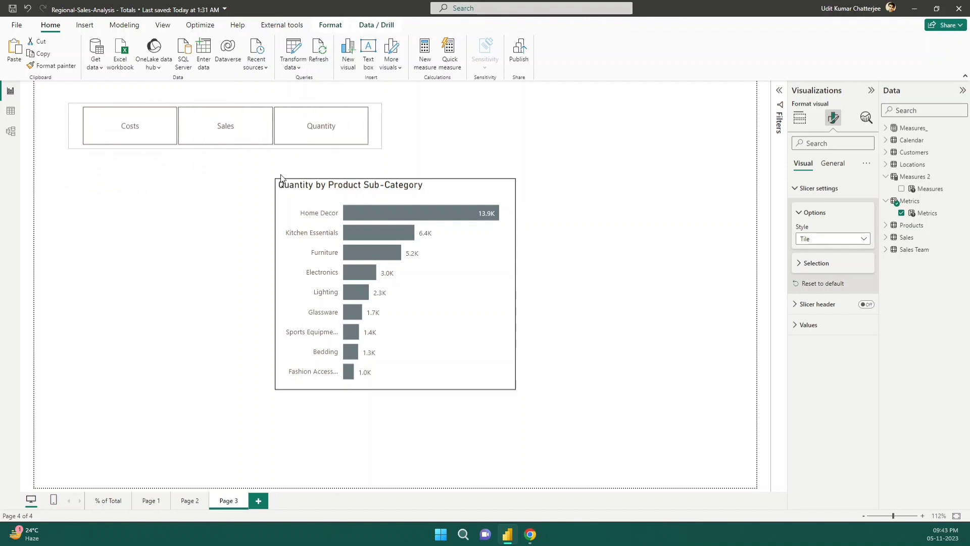
drag(291, 152, 454, 157)
- Test the Costs and Sales tiles, which can both be selected together, then clear the selection
click(318, 146)
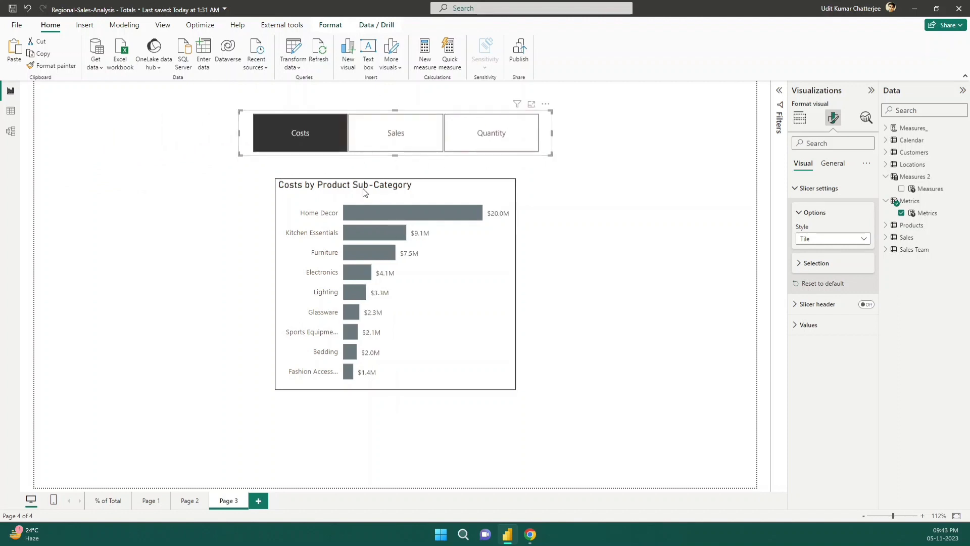
ctrl+click(371, 140)
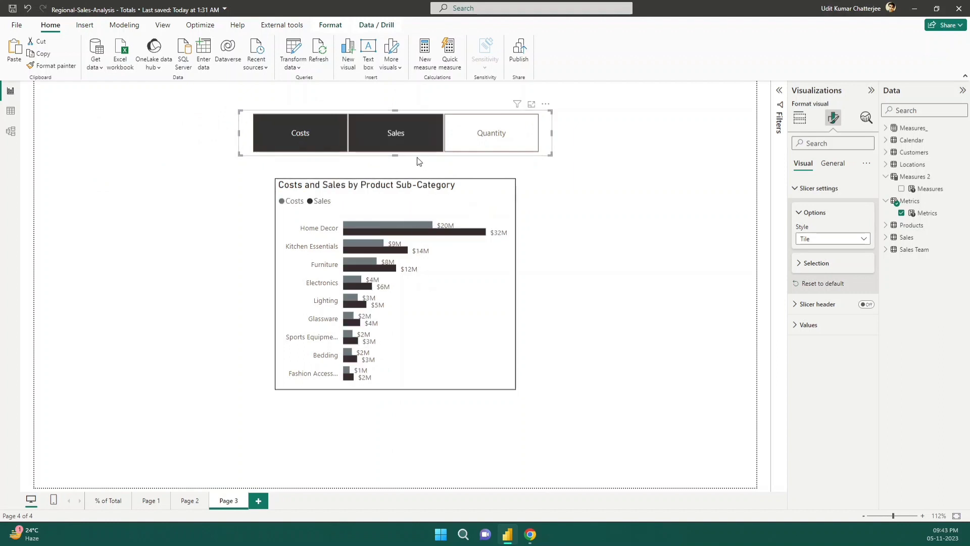
click(314, 145)
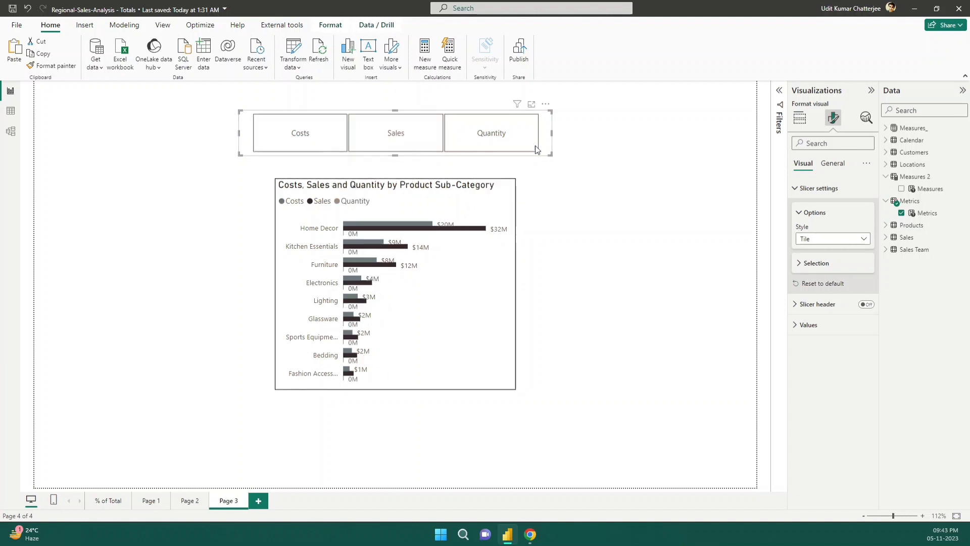
- Turn Single select on and switch the chart between Sales, Quantity and Costs
click(818, 264)
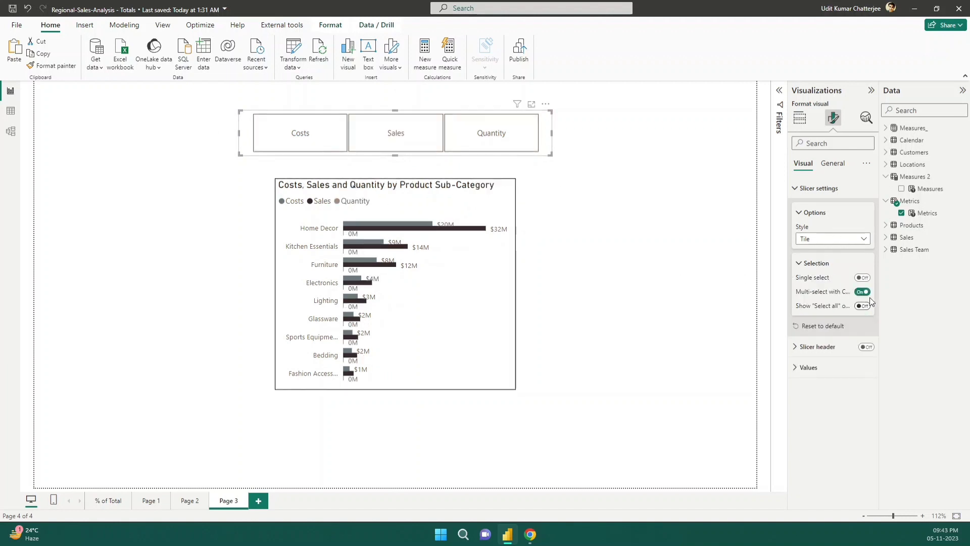
click(862, 277)
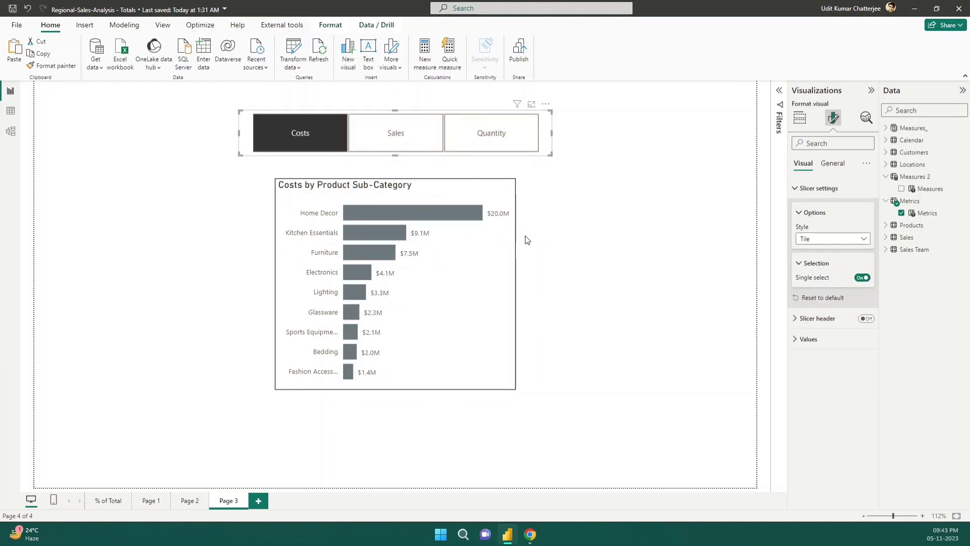
click(390, 142)
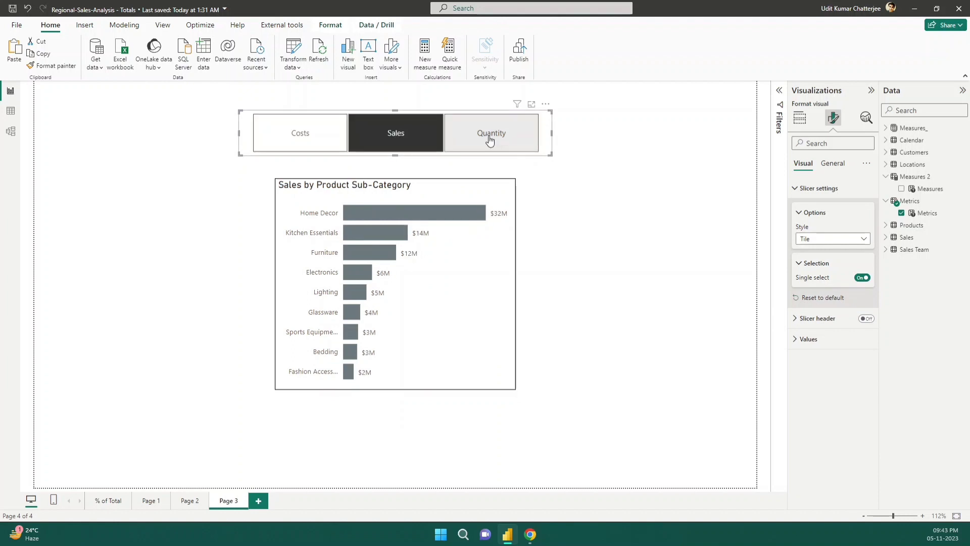
click(489, 140)
click(415, 141)
click(272, 138)
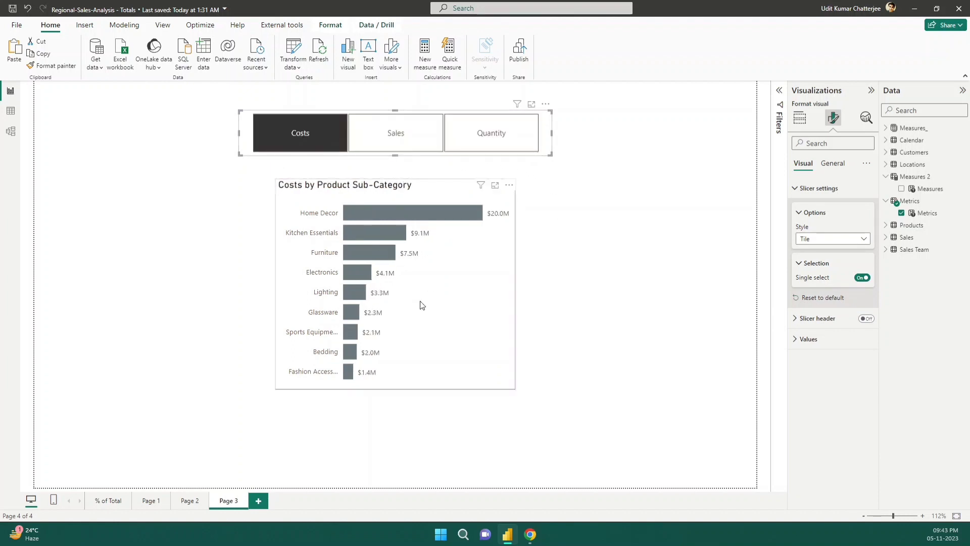